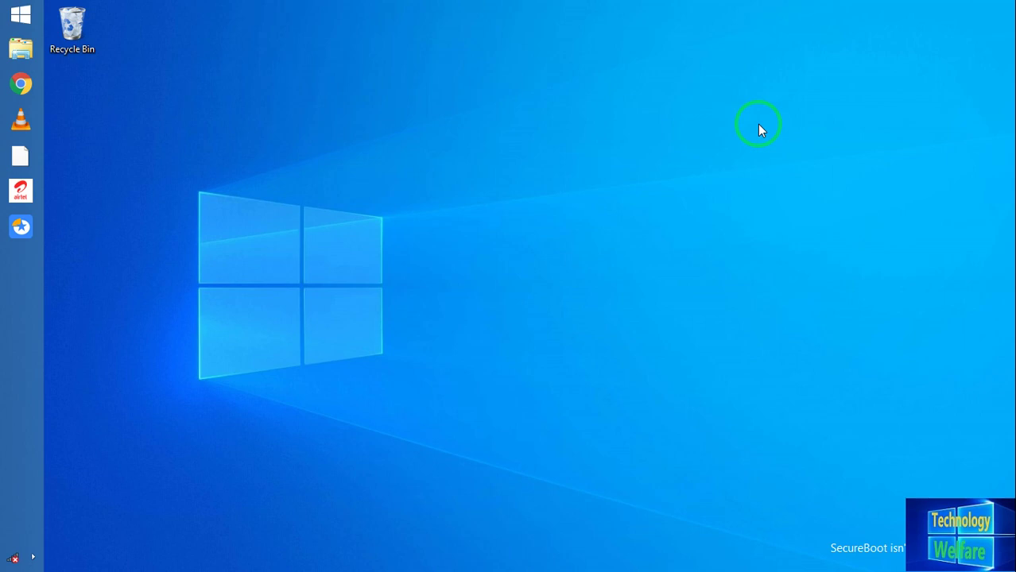
- Look over the drives listed under This PC in File Explorer and close the window
key(super+e)
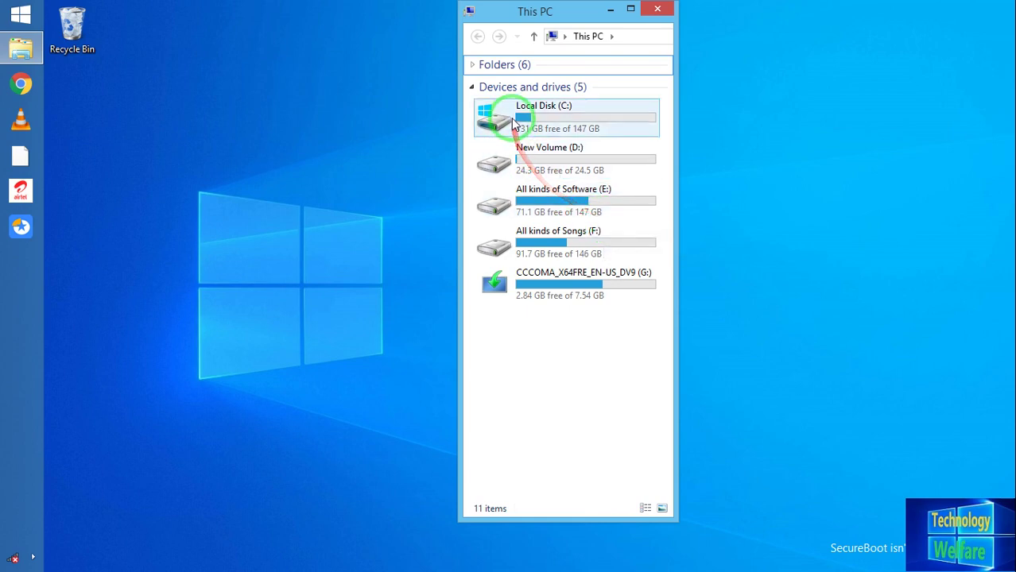
drag(569, 171, 531, 267)
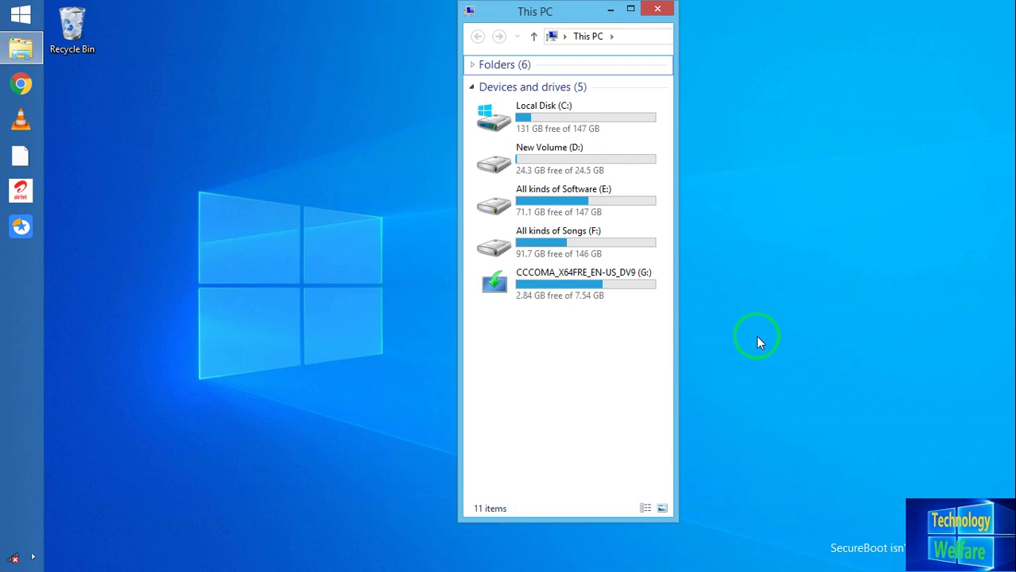
click(666, 10)
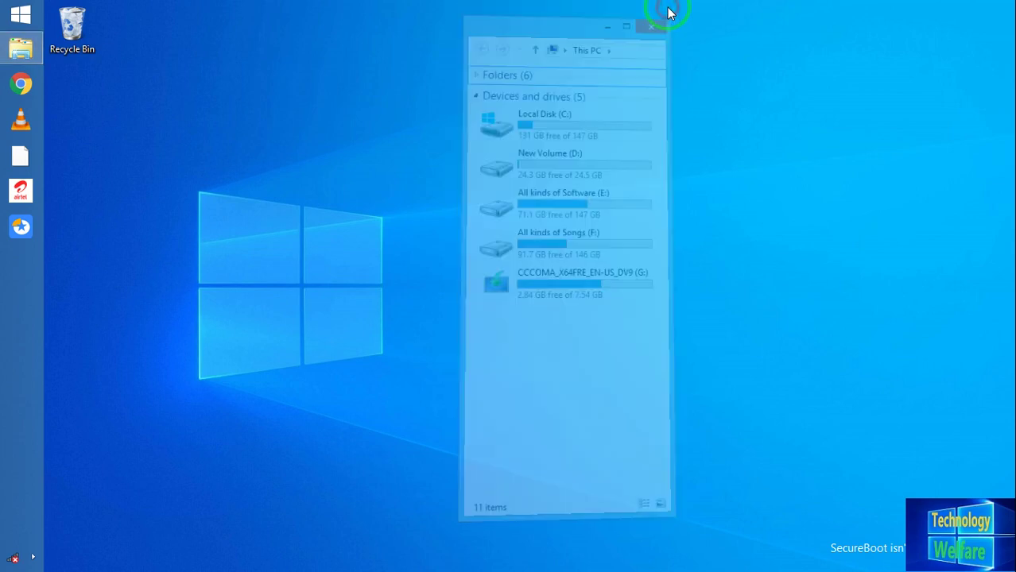
- Search Windows for Control Panel and open it
mouse_move(1014, 248)
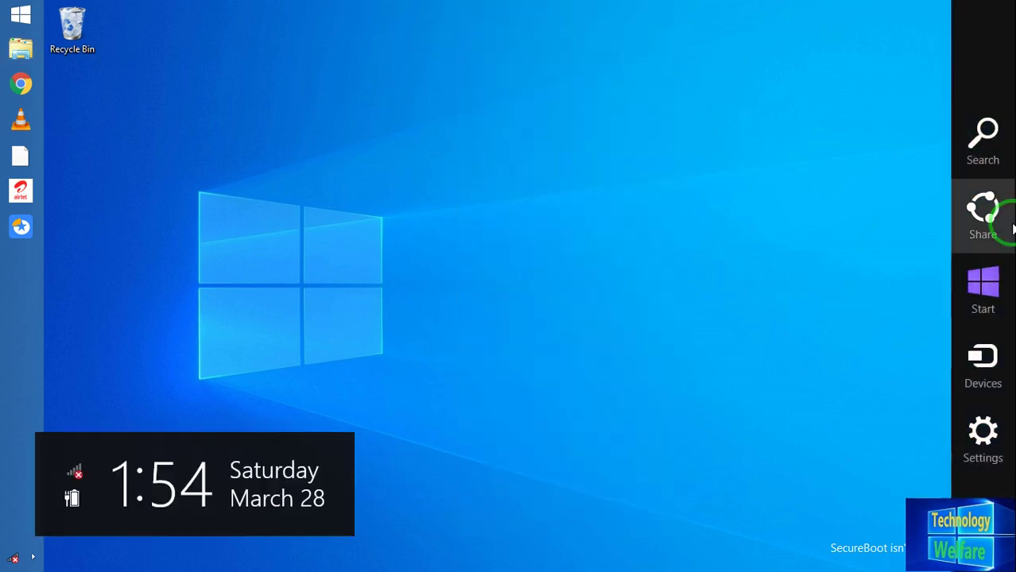
click(983, 131)
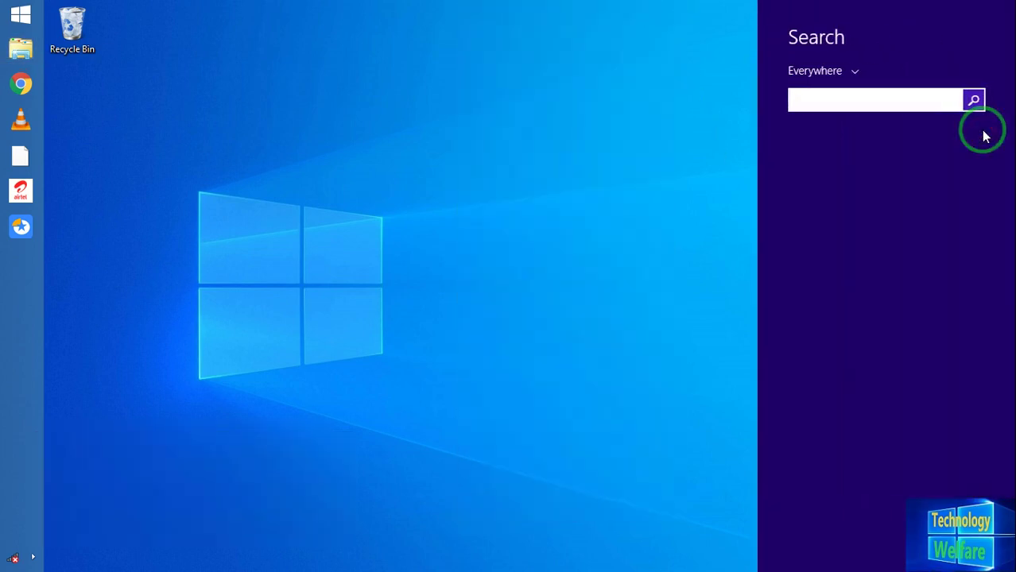
text(control Panel)
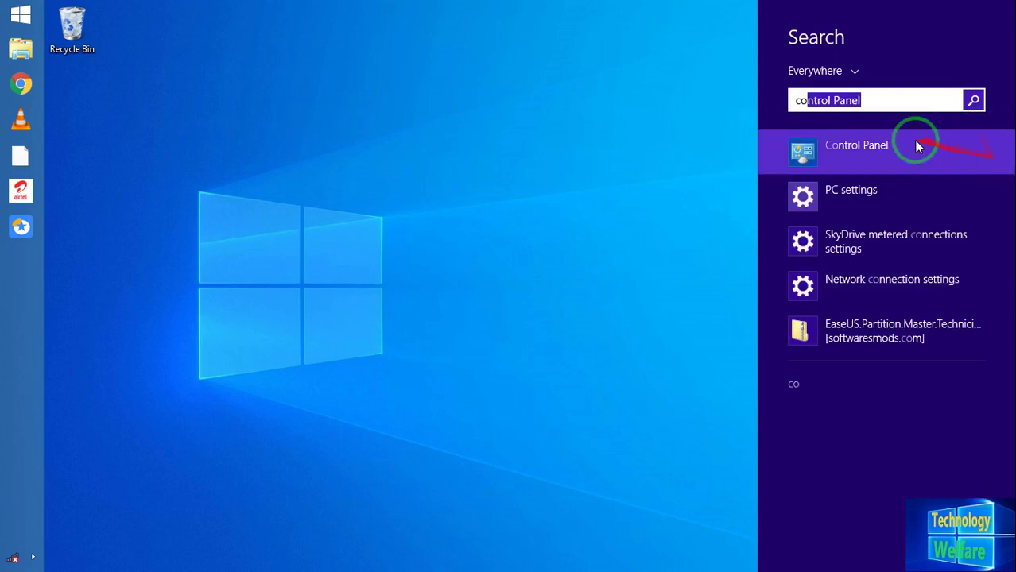
click(916, 143)
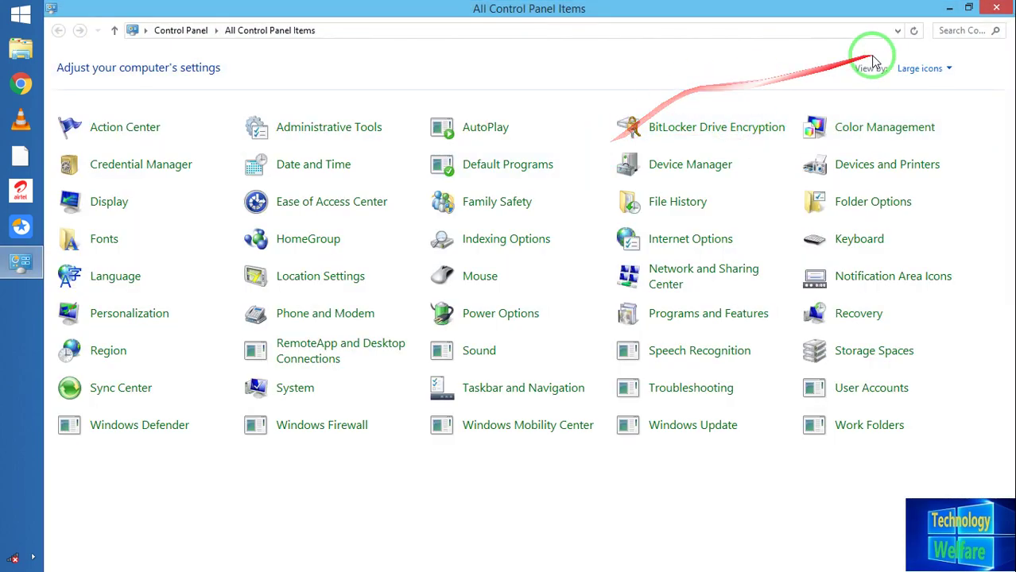
- Switch the Control Panel view to Category and return it to Large icons
click(912, 69)
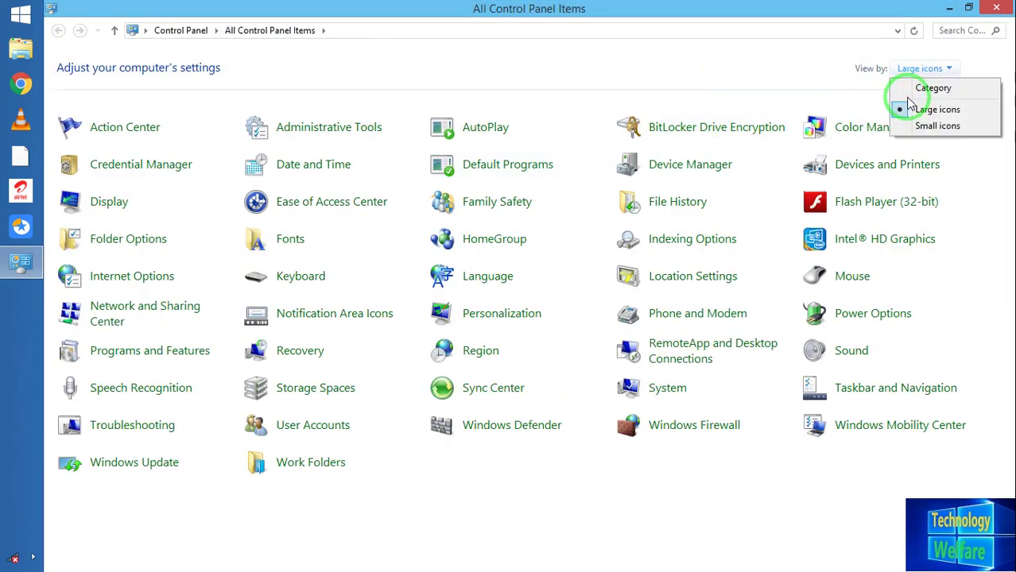
click(908, 90)
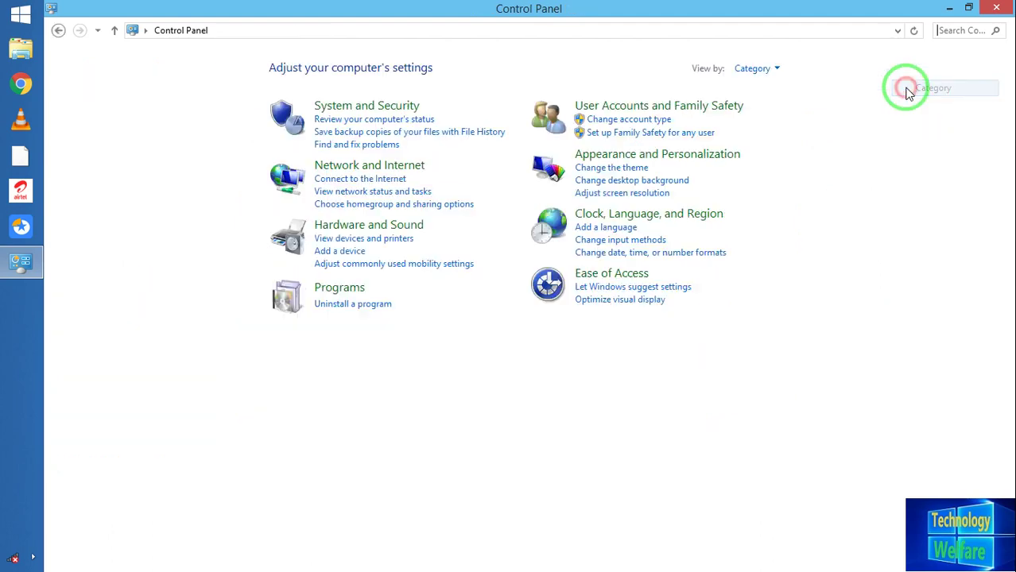
click(750, 69)
click(759, 110)
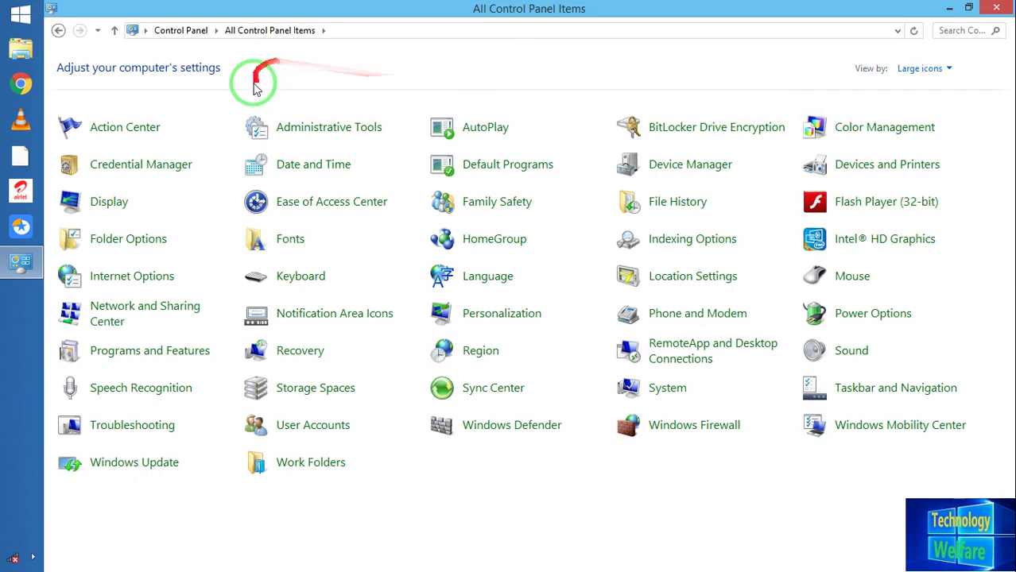
- Open Disk Management in Computer Management from the Administrative Tools and select Disk 0
click(307, 131)
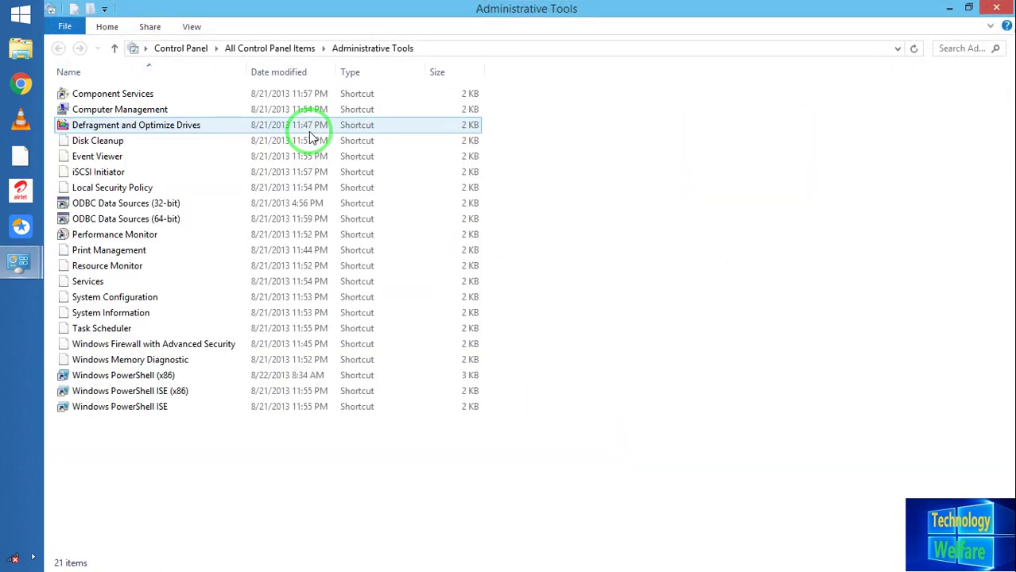
click(84, 110)
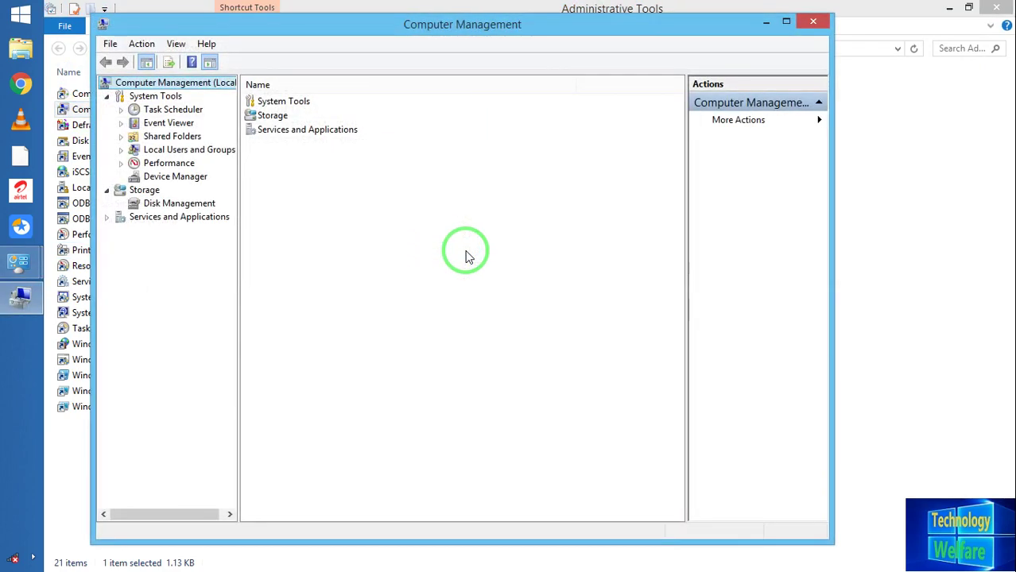
click(179, 204)
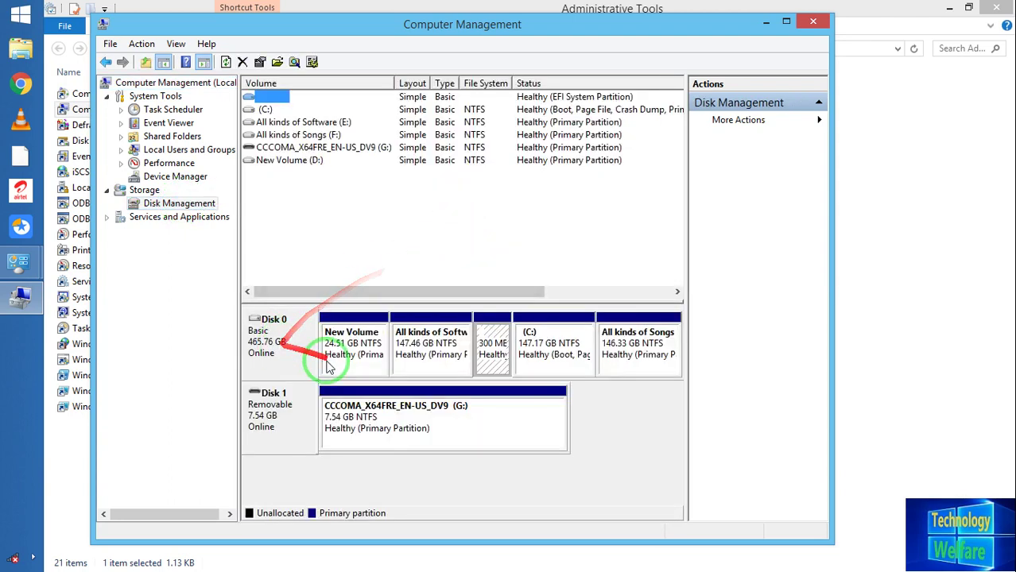
click(264, 344)
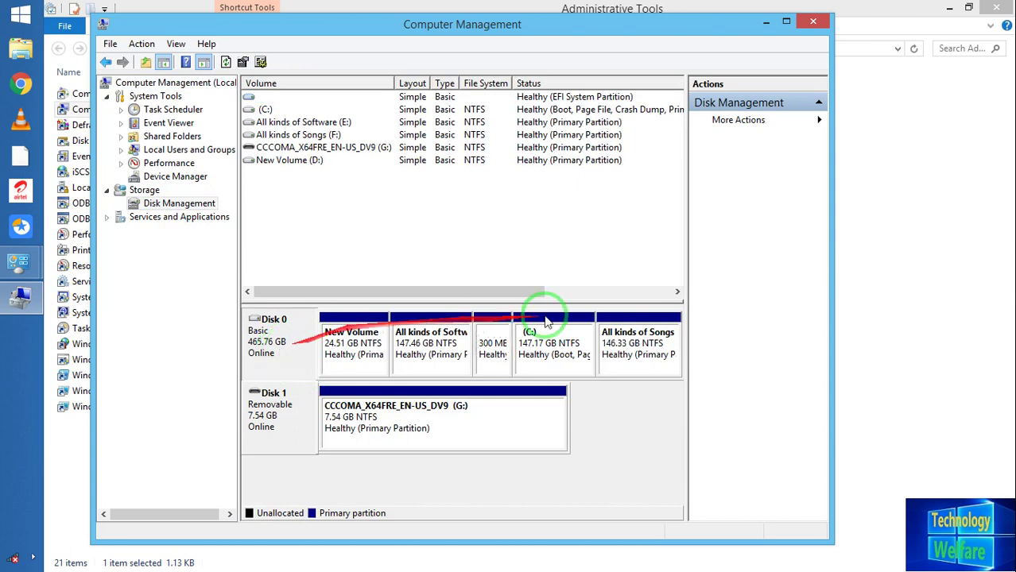
- Check the partition style of removable Disk 1 in its volume properties and close them
right_click(263, 415)
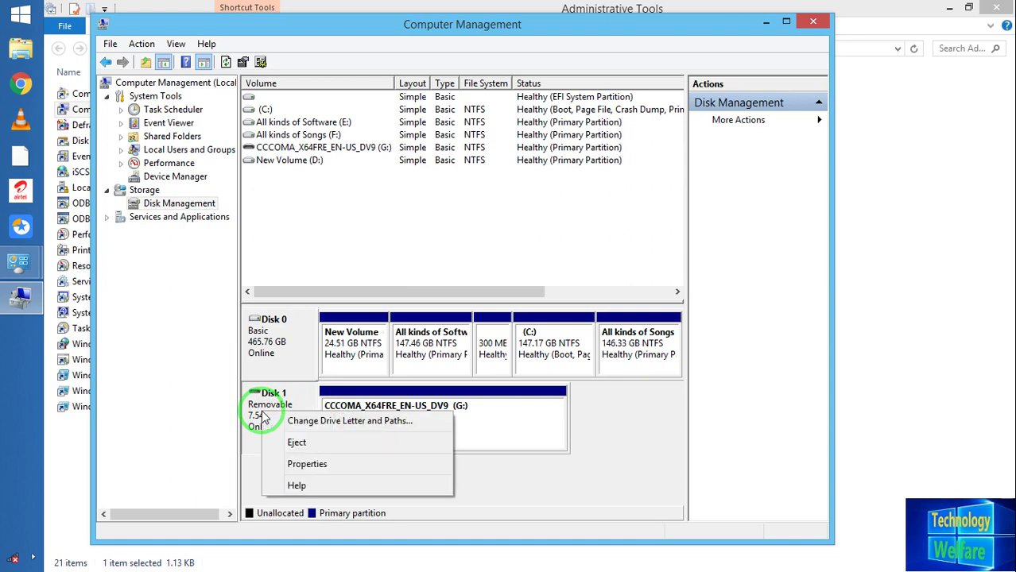
click(310, 465)
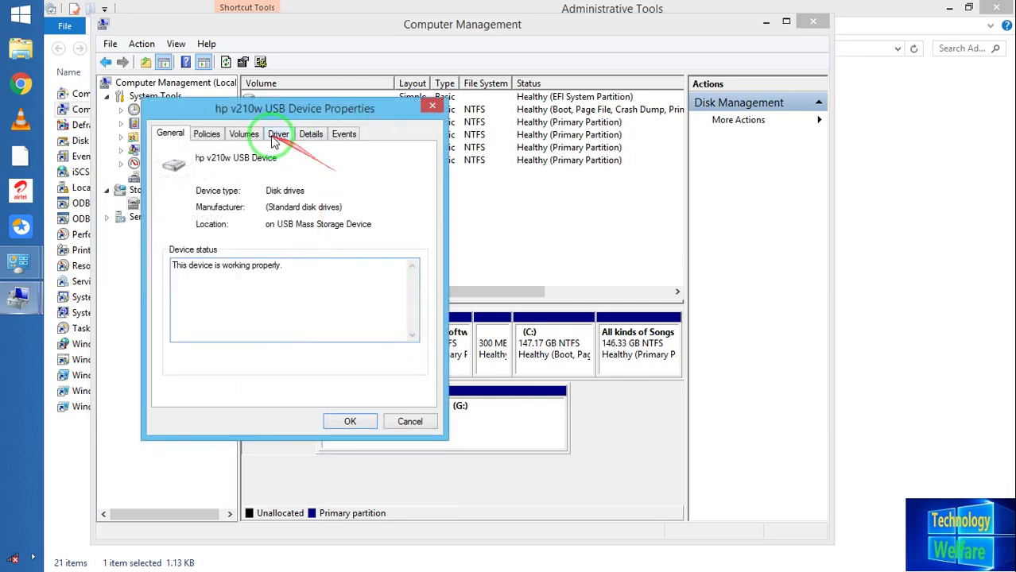
click(244, 135)
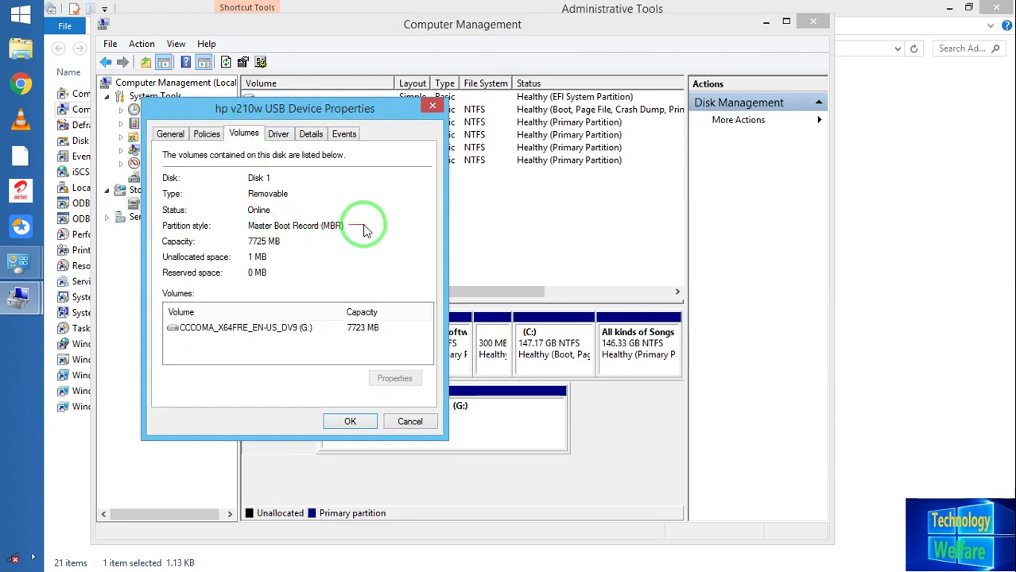
click(432, 108)
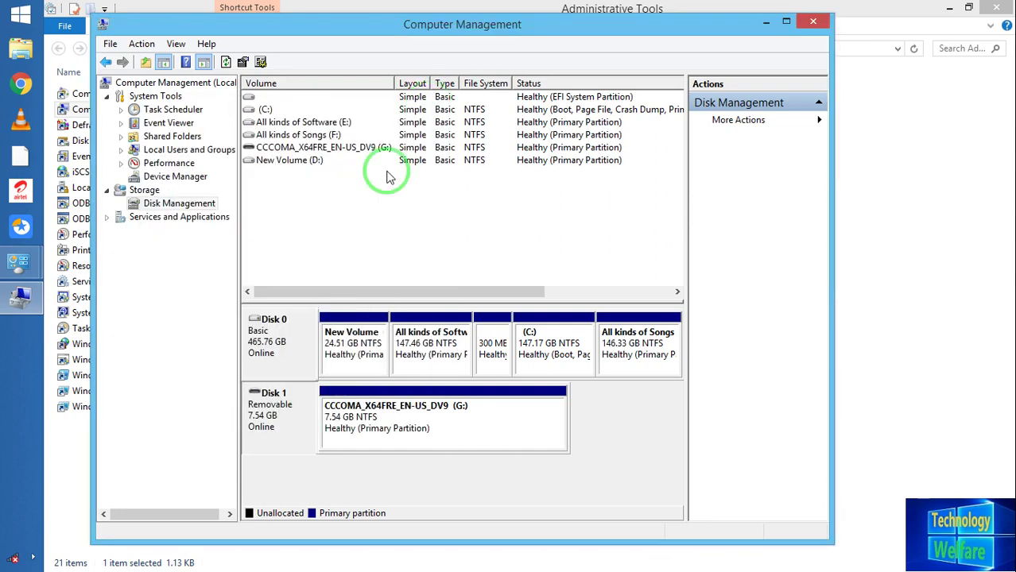
- Check Disk 0's partition style in its volume properties and whether the disk offers conversion to MBR
right_click(287, 354)
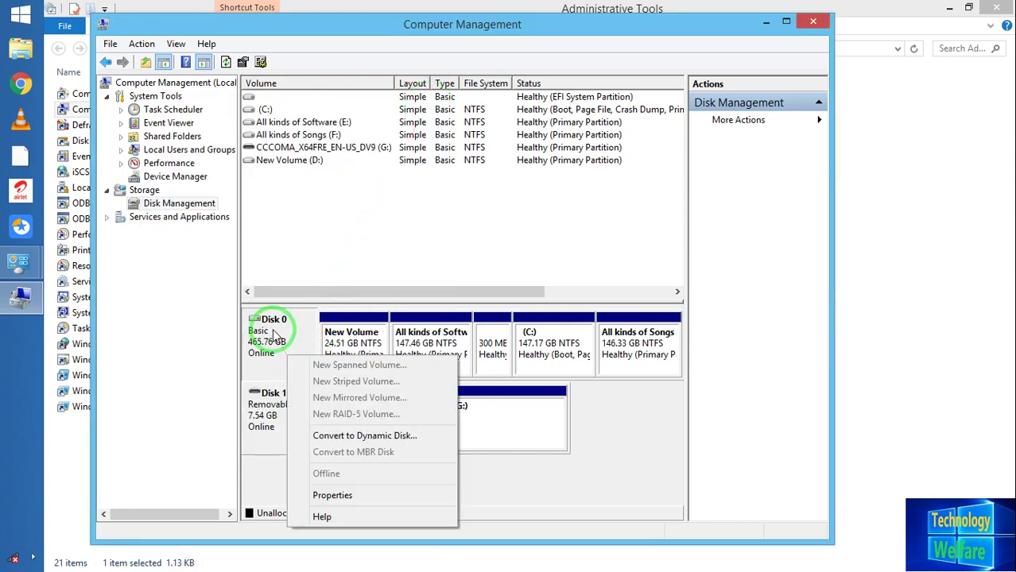
click(273, 332)
right_click(273, 334)
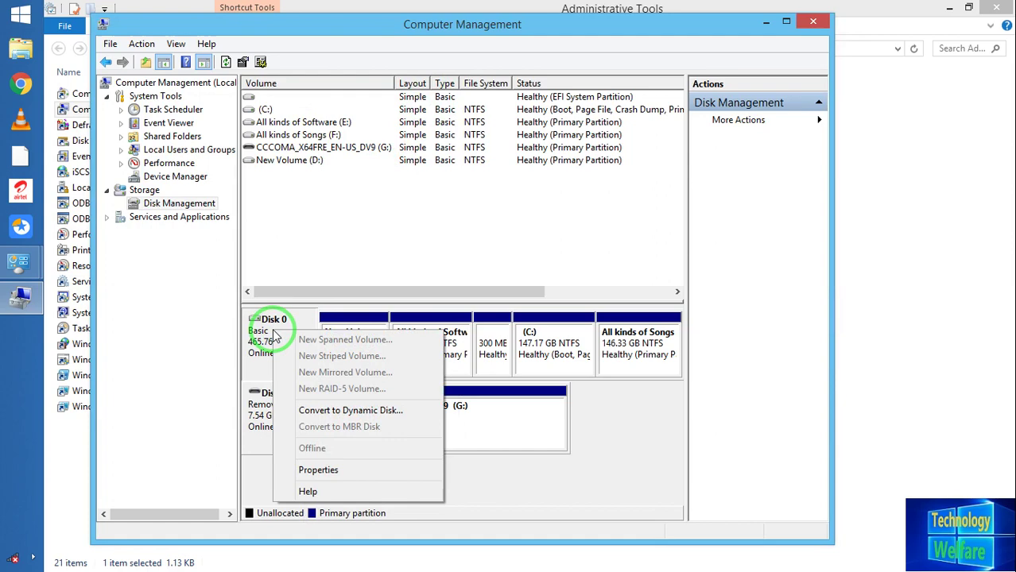
click(321, 471)
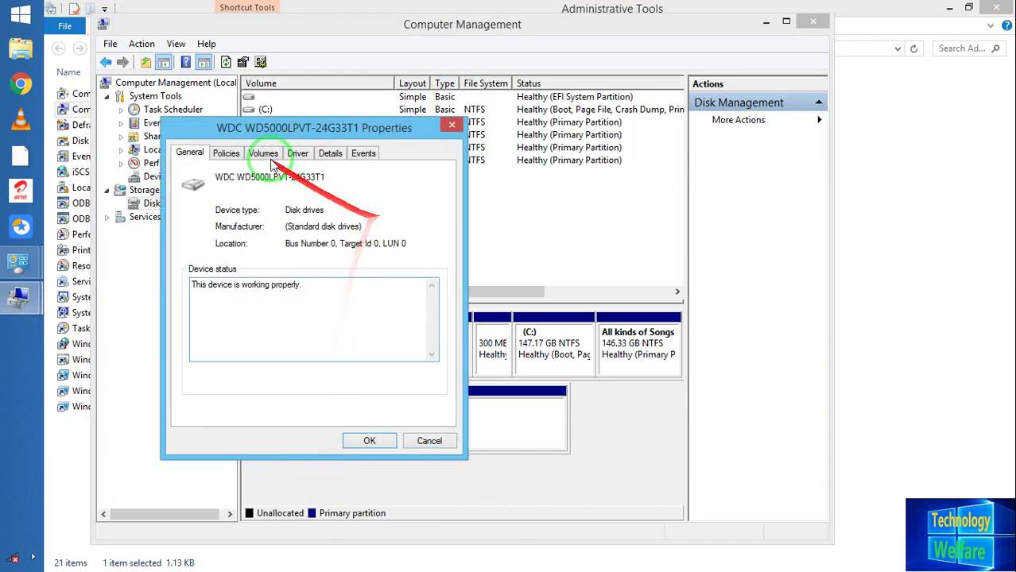
click(264, 154)
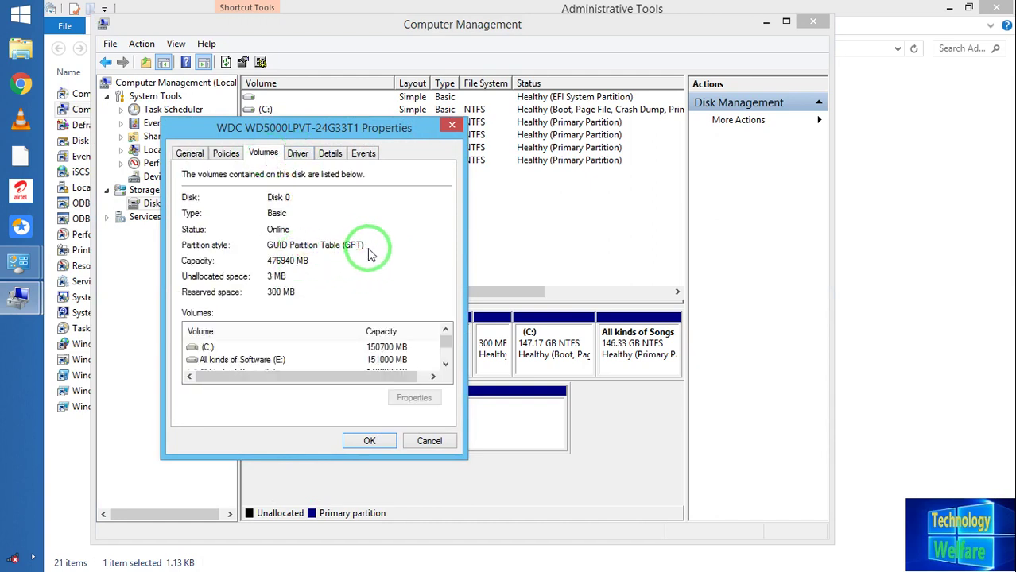
click(453, 127)
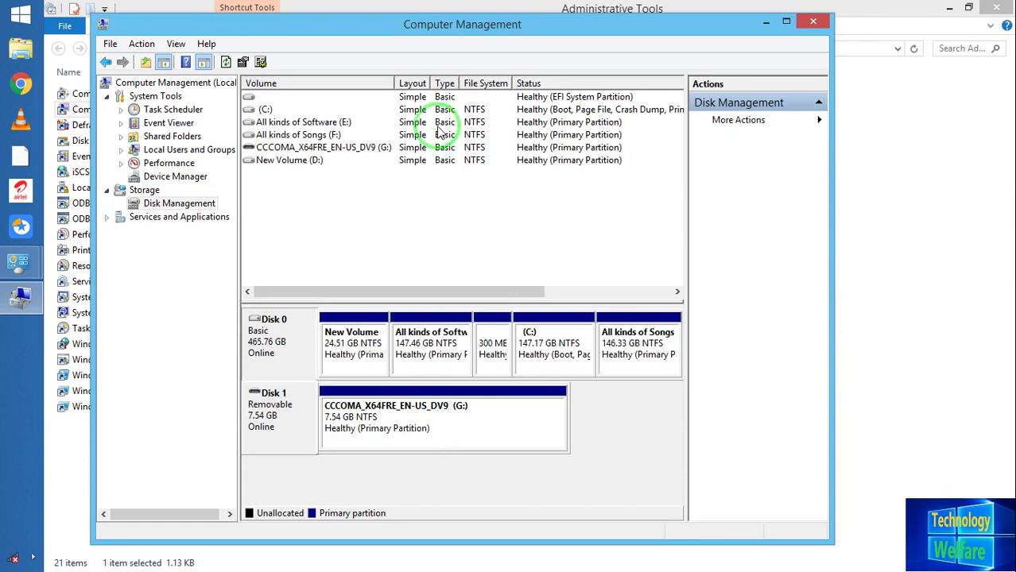
right_click(279, 340)
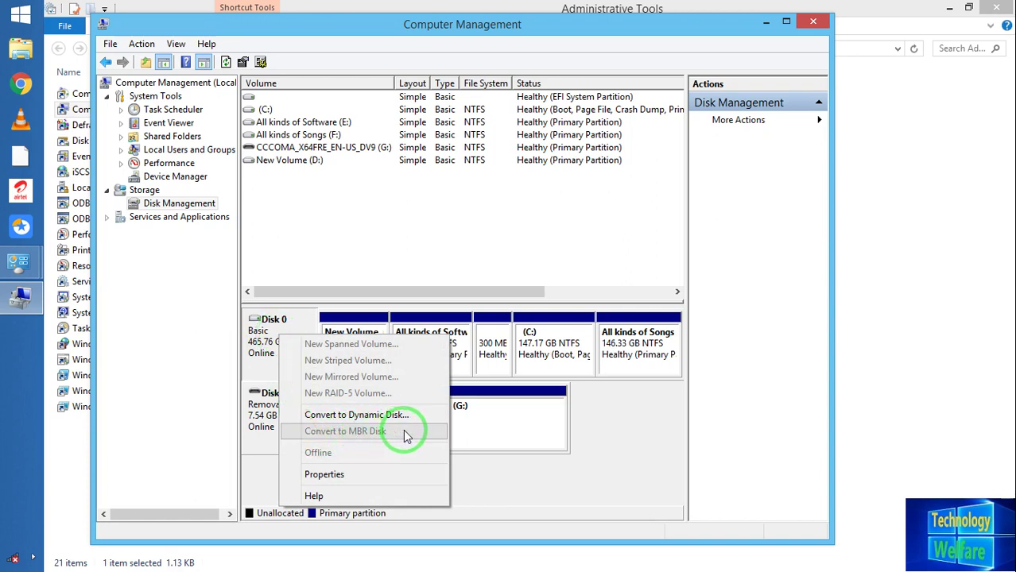
click(616, 438)
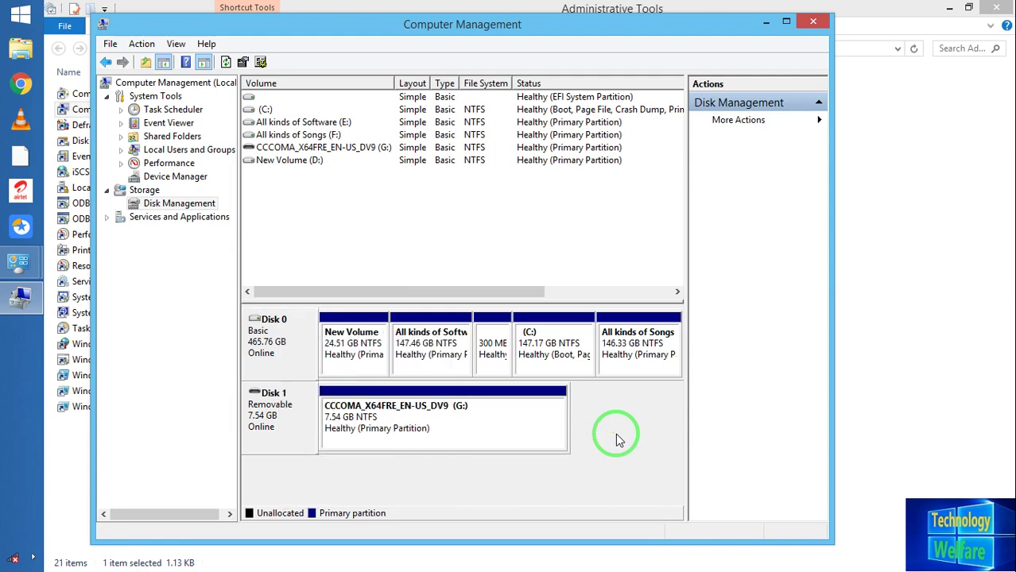
- Minimize the Computer Management, Administrative Tools and Control Panel windows to show the desktop
click(767, 25)
click(949, 7)
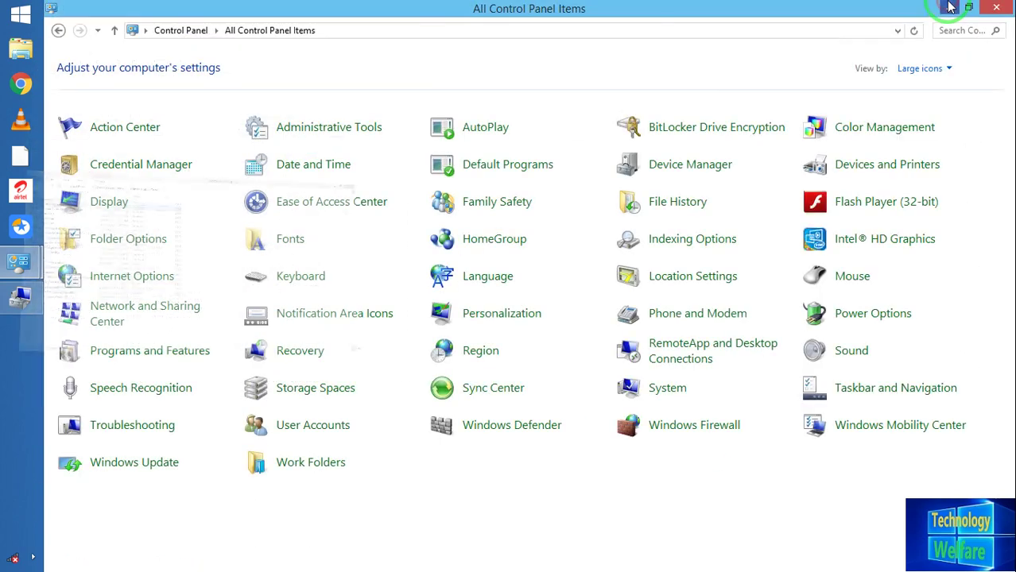
click(949, 8)
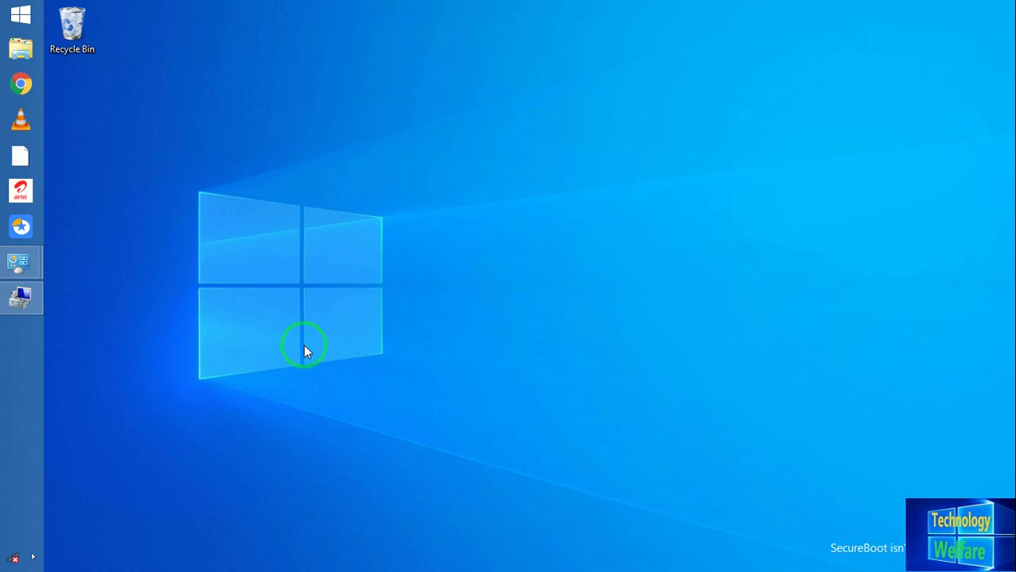
- Review the drives under This PC once more and close the File Explorer window
key(super+e)
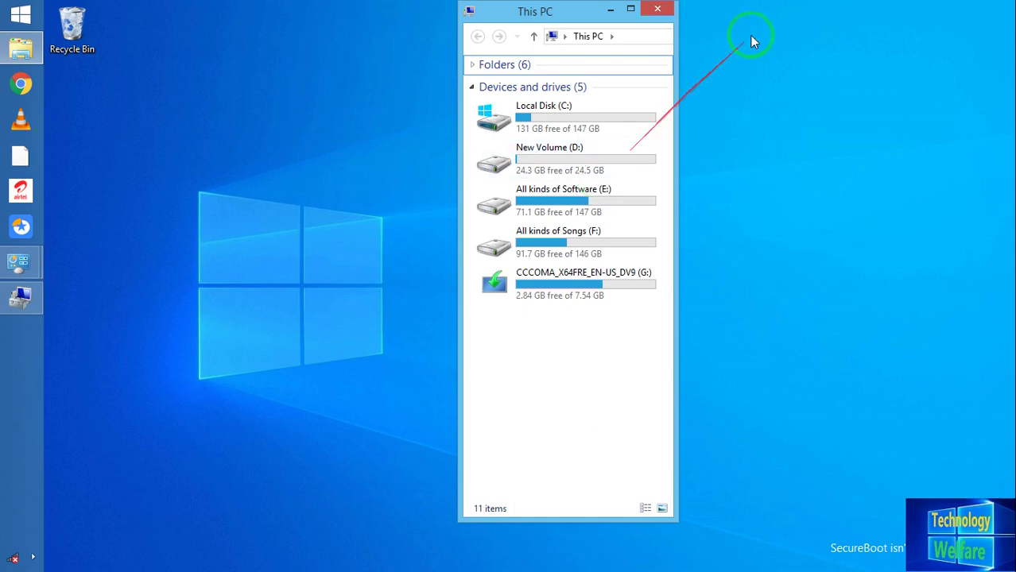
click(658, 10)
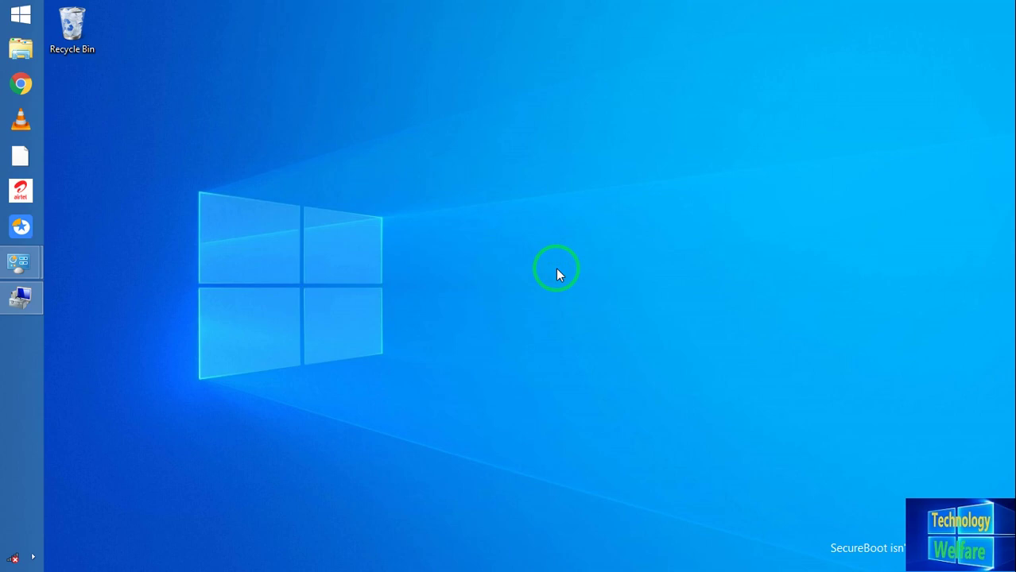
- Launch a command prompt by running cmd and start the diskpart utility from it
key(super+r)
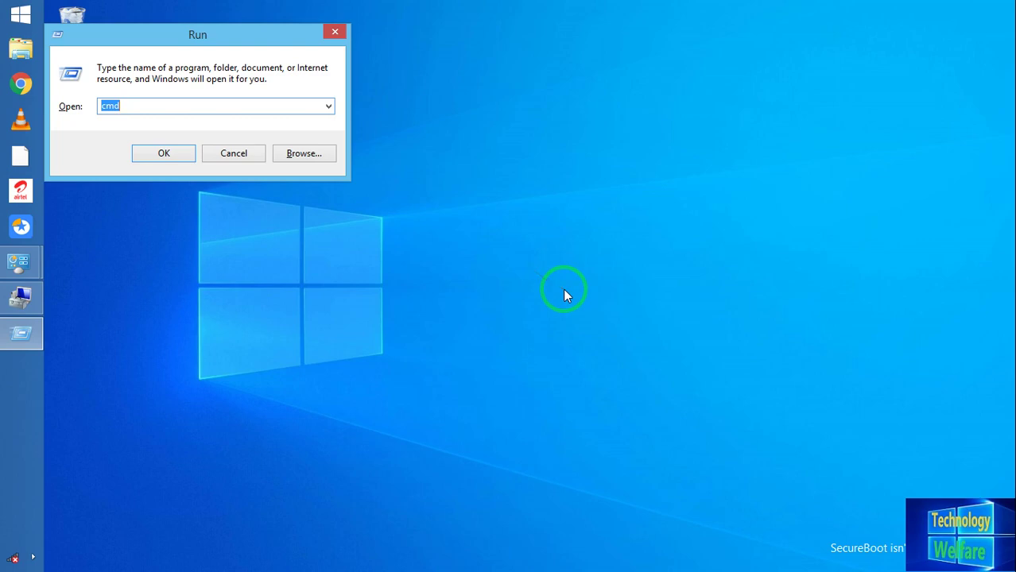
click(161, 154)
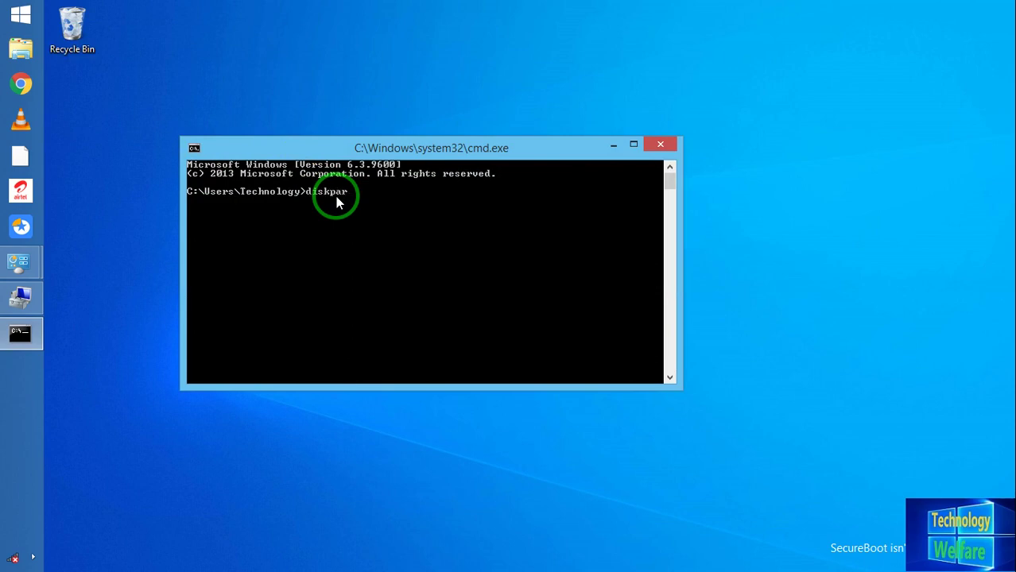
key(Return)
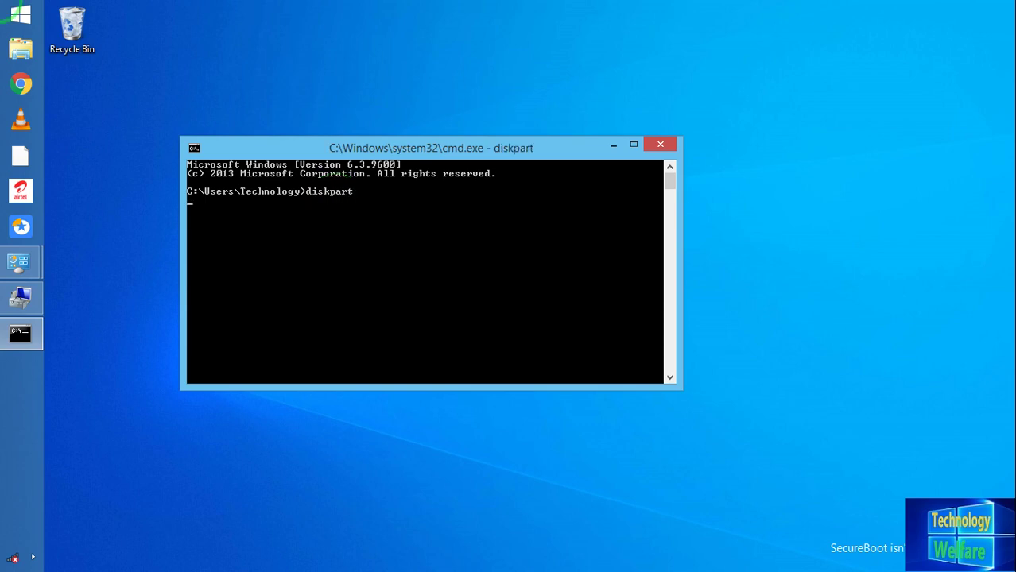
click(567, 302)
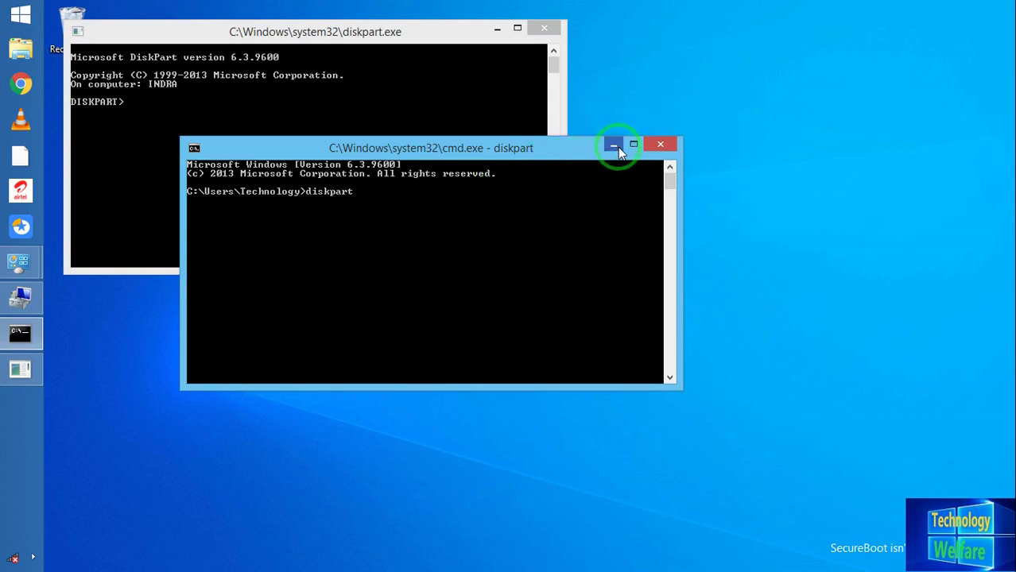
- Bring the DiskPart console window to the front and maximize it
click(465, 107)
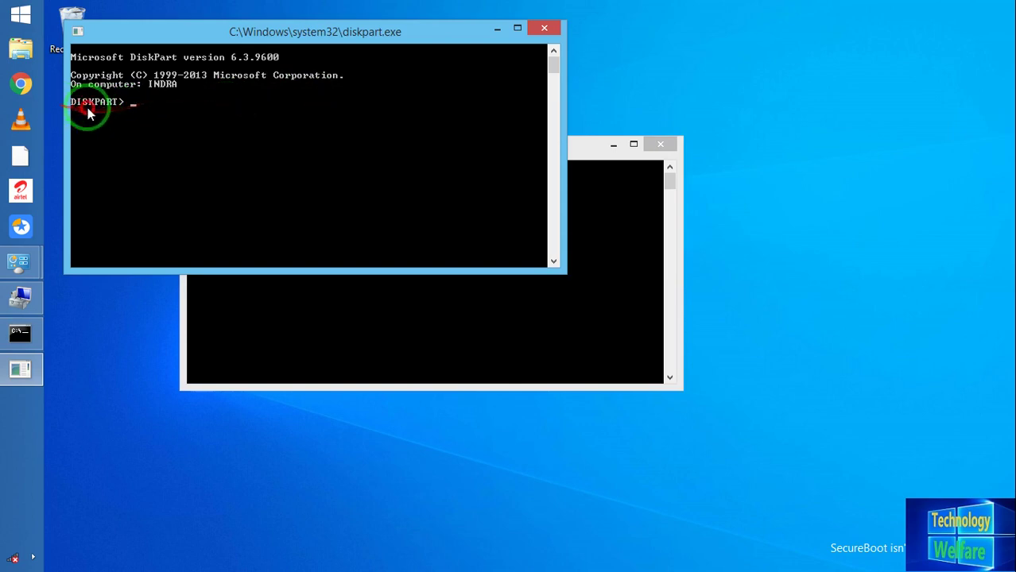
click(517, 28)
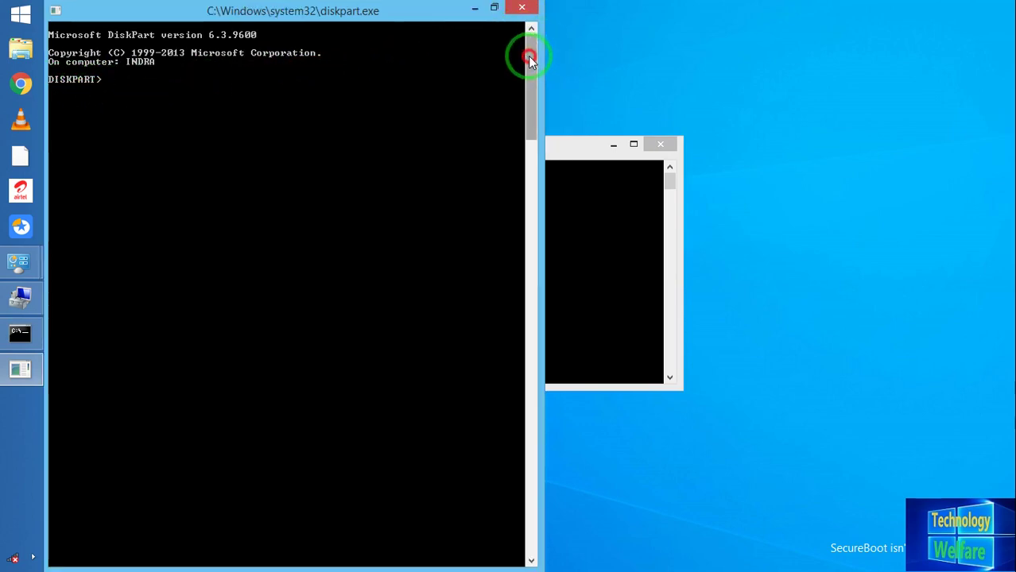
- Close the extra cmd window and restore the DiskPart console to a smaller window on the desktop
click(543, 175)
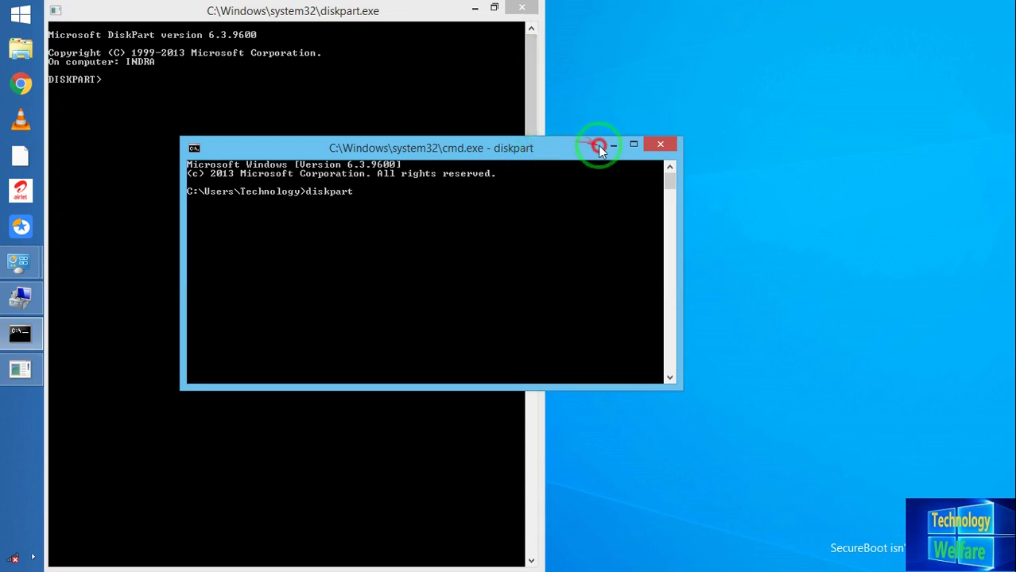
click(662, 146)
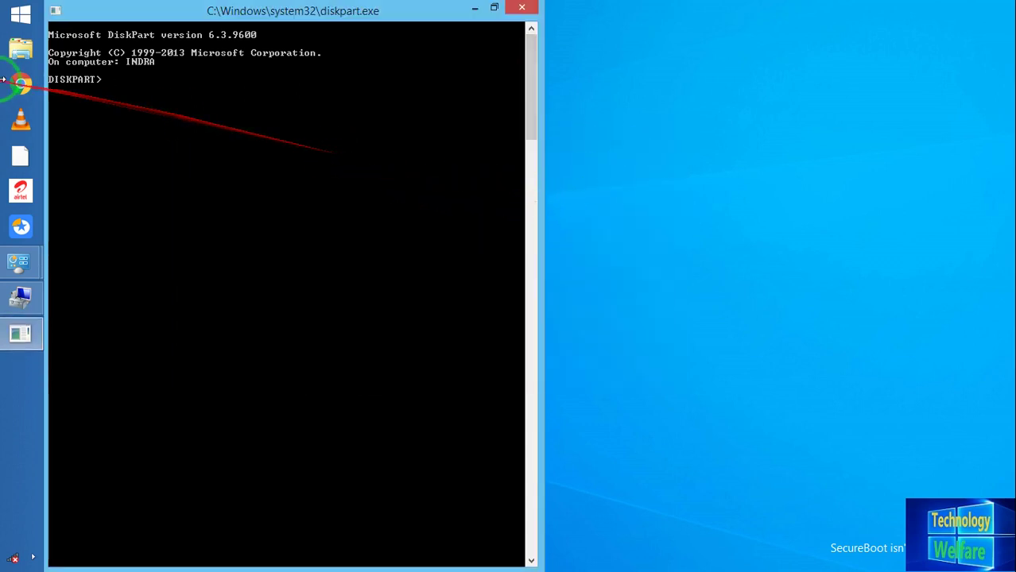
drag(249, 12, 368, 33)
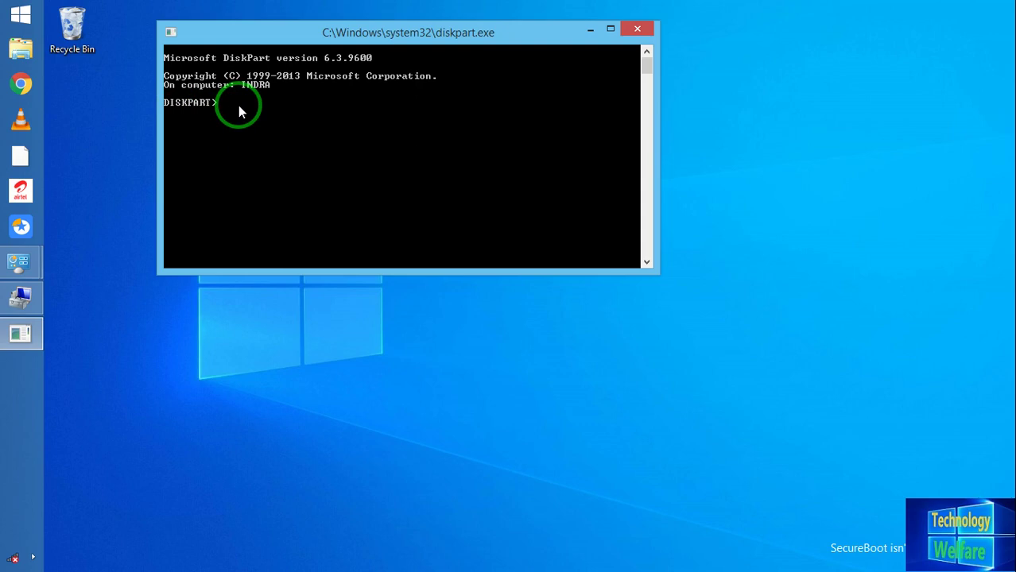
- Maximize the DiskPart console, run list disk to list the computer's disks and review the sizes of Disk 0 and Disk 1
text(listdisk)
key(Return)
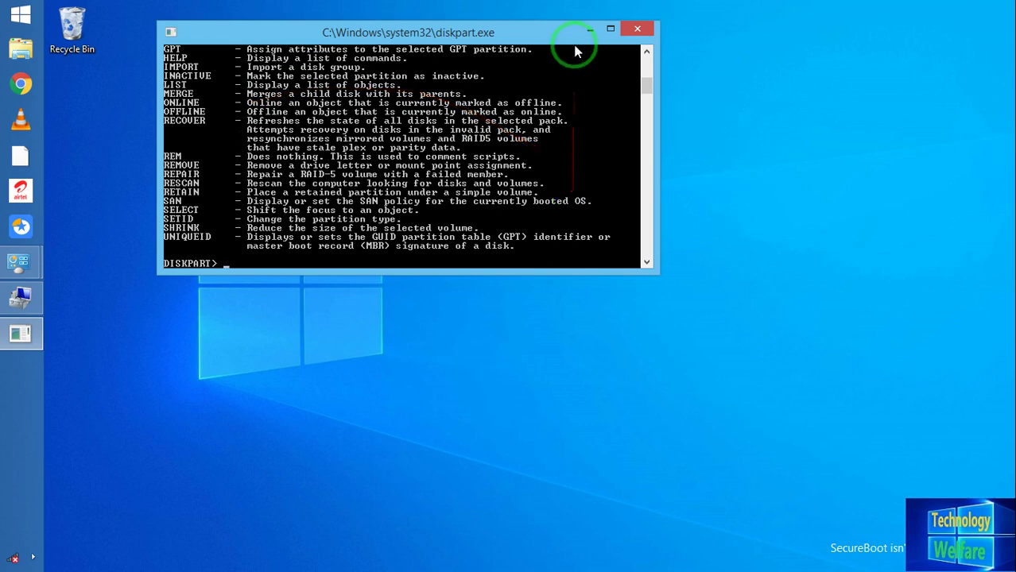
click(609, 29)
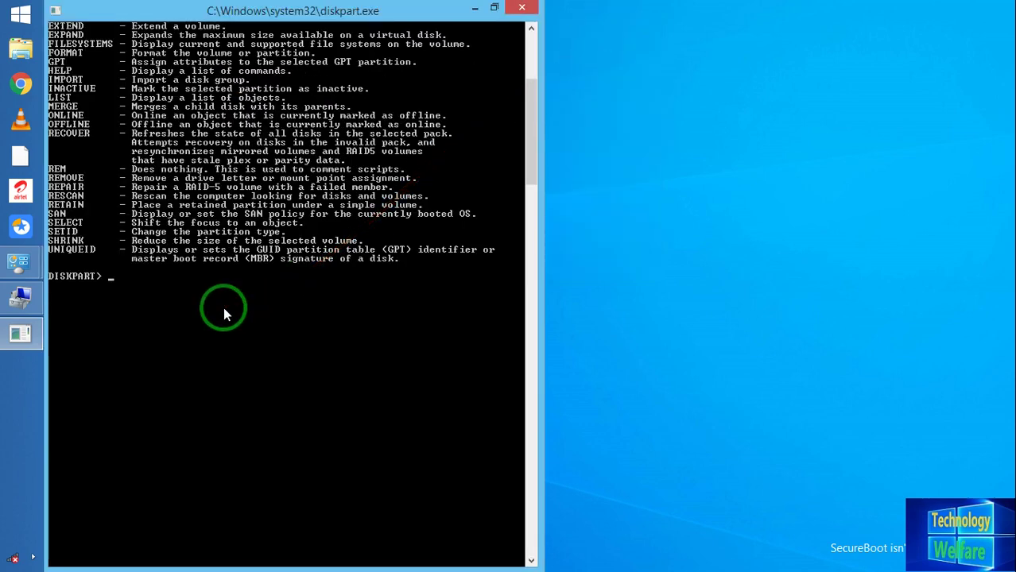
text(list)
text( di)
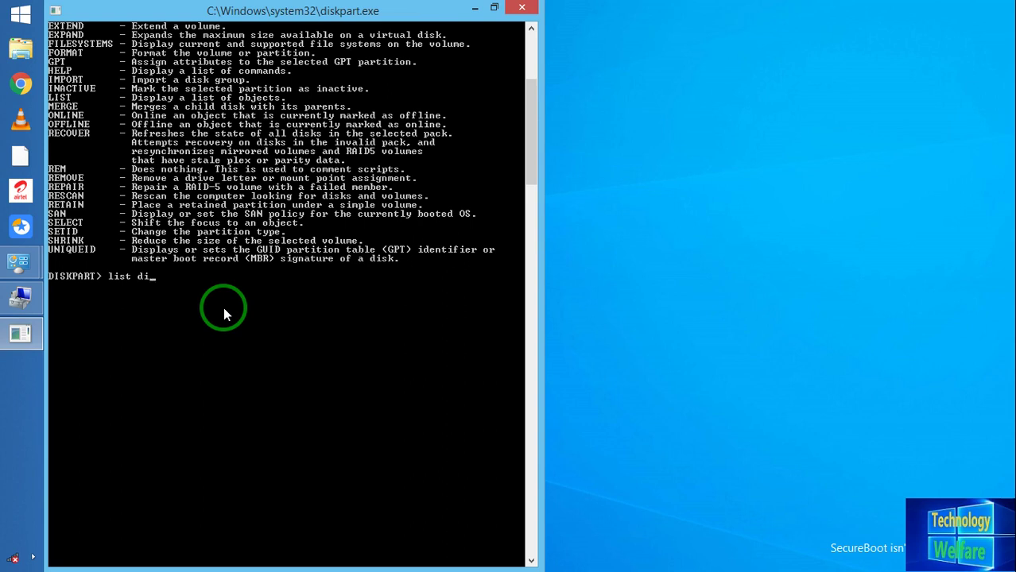
text(sk)
key(Return)
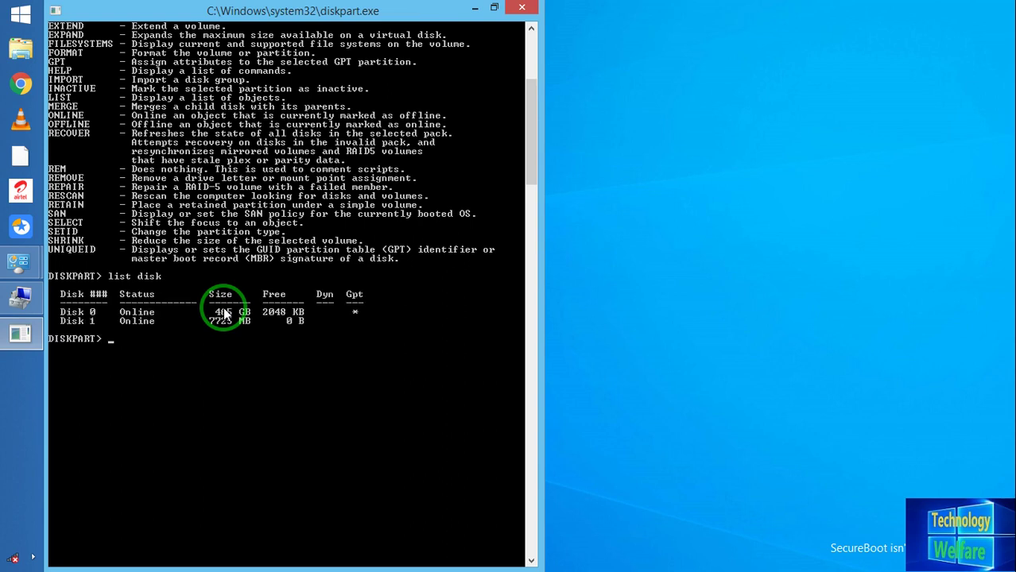
mouse_move(225, 315)
mouse_down()
mouse_move(91, 333)
mouse_move(302, 324)
mouse_up()
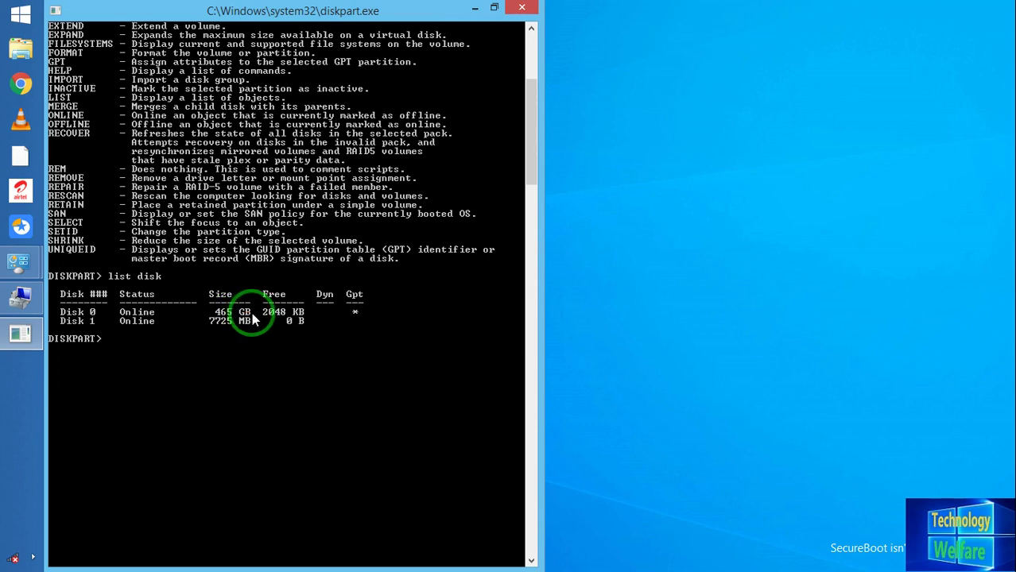
drag(243, 322, 206, 329)
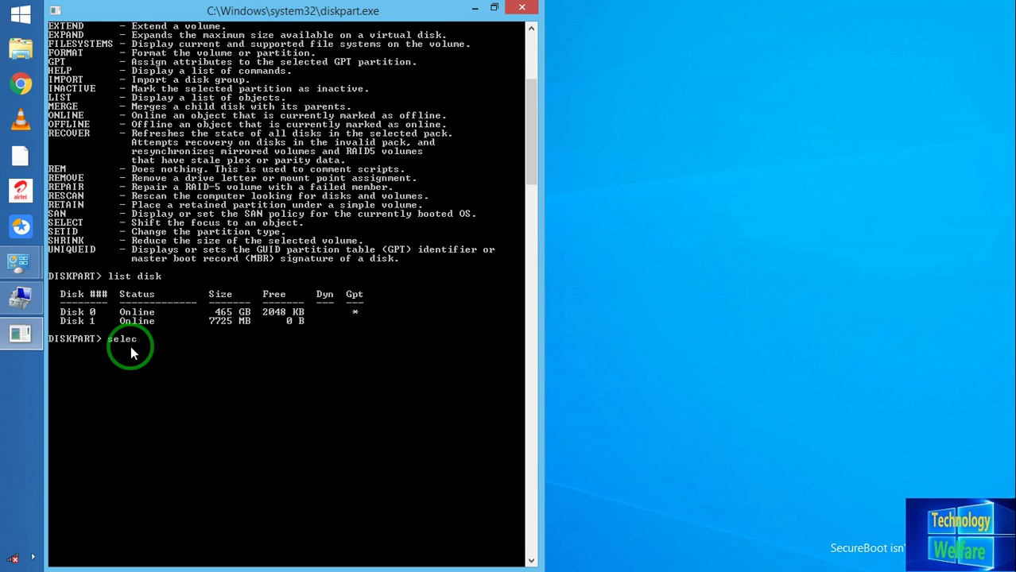
- Select disk 0 in DiskPart and enter the convert mbr command for it without running it
text(ct disk)
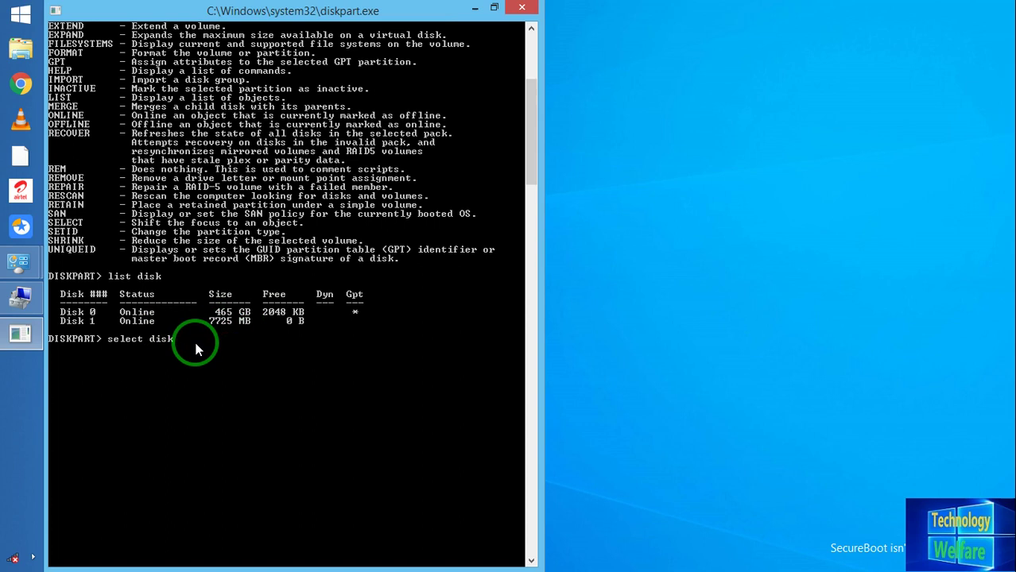
text(0)
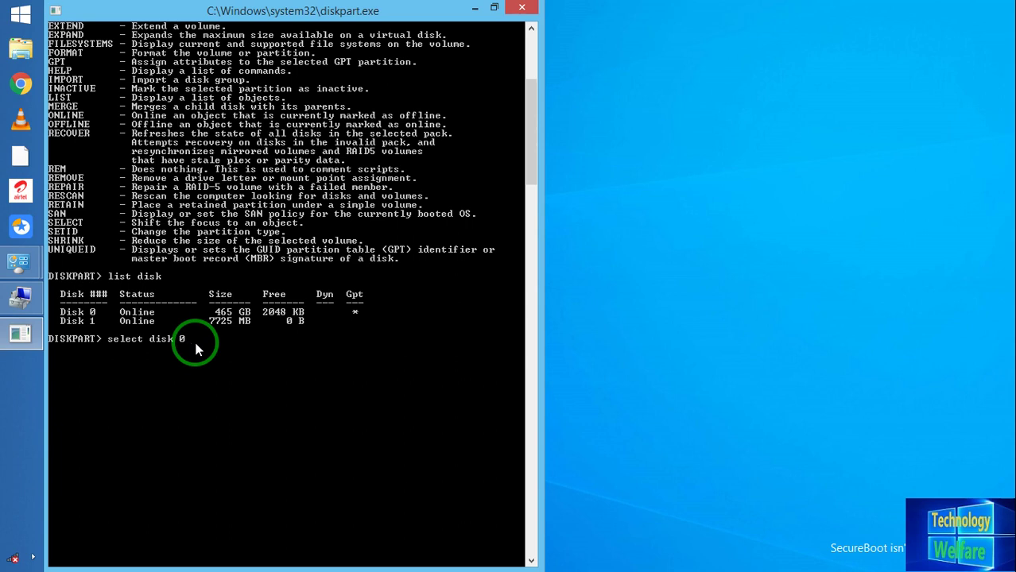
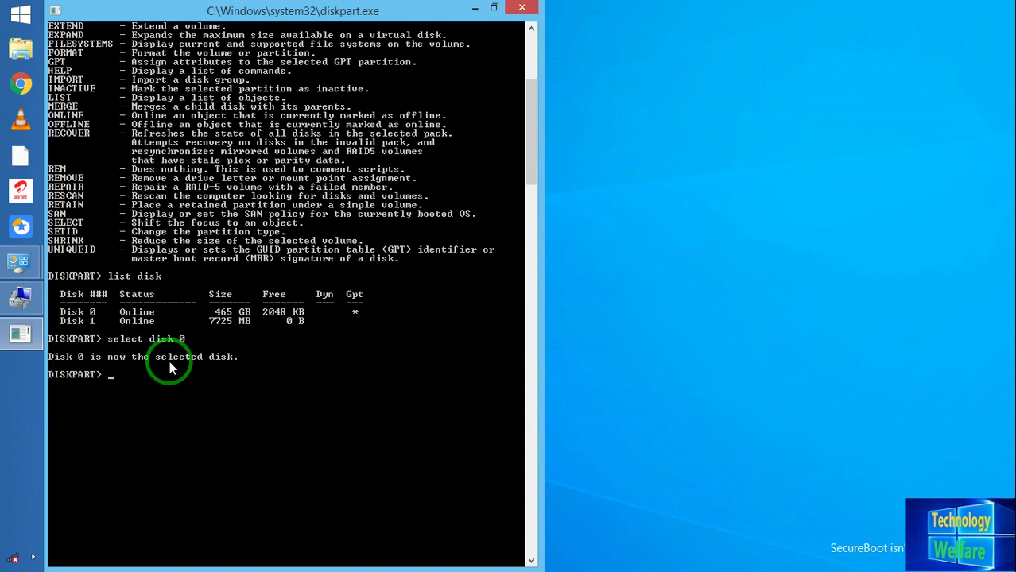
text(convert)
text(mbr)
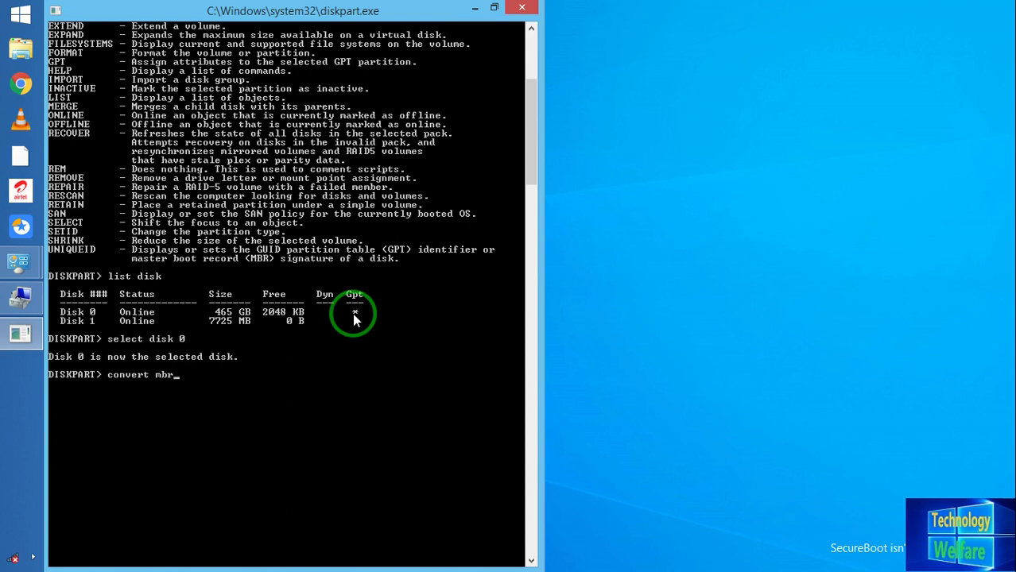
- Close the DiskPart console and launch EaseUS Partition Master
click(521, 10)
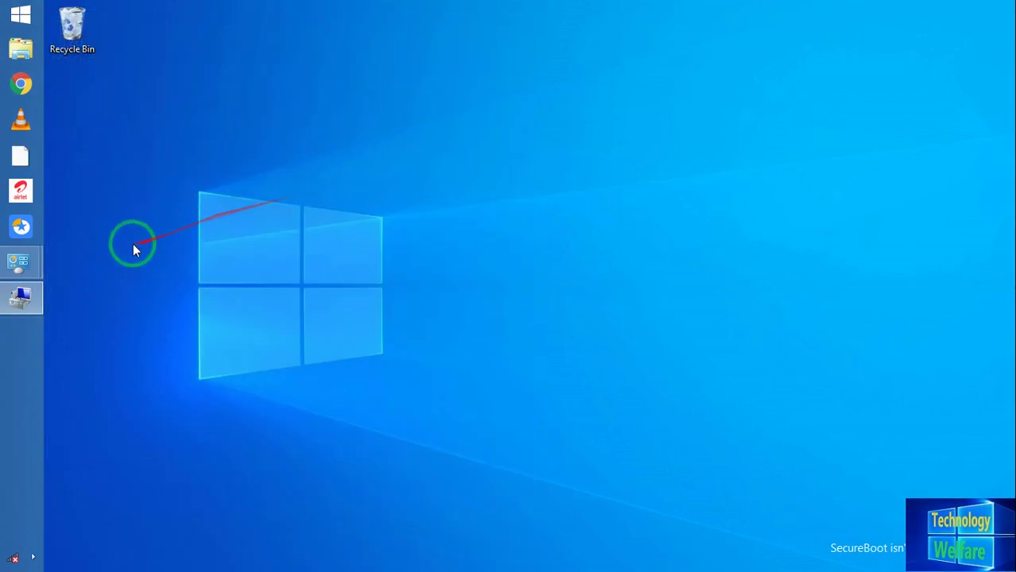
click(21, 226)
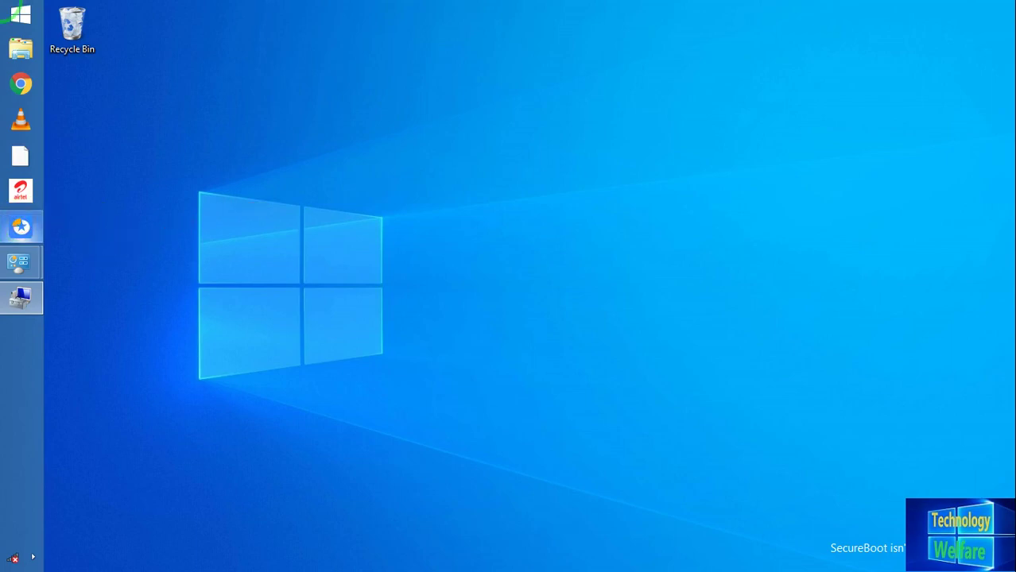
click(567, 313)
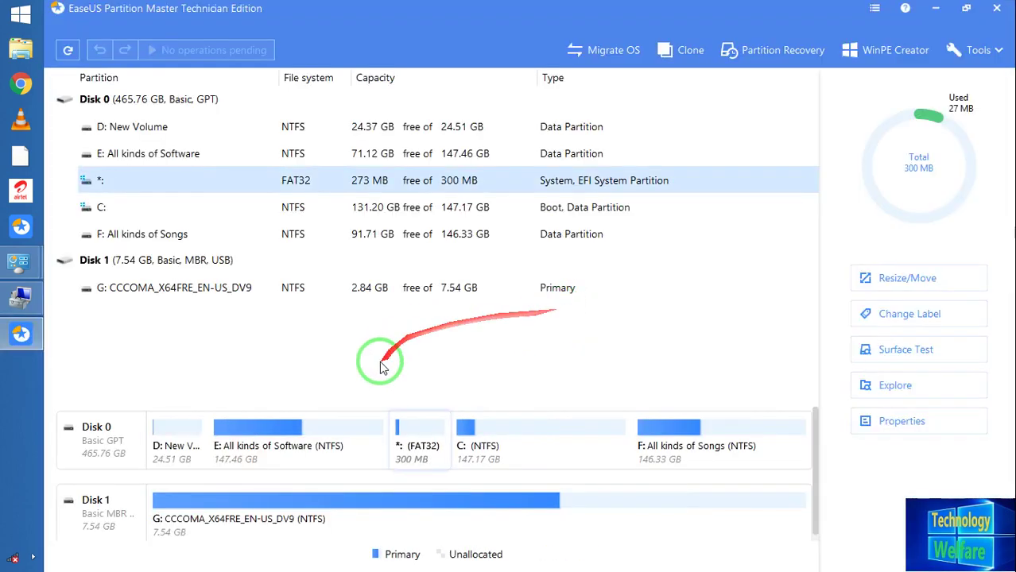
- Compare Disk 0 and Disk 1 for their partition styles and the conversion operations offered for each
click(111, 449)
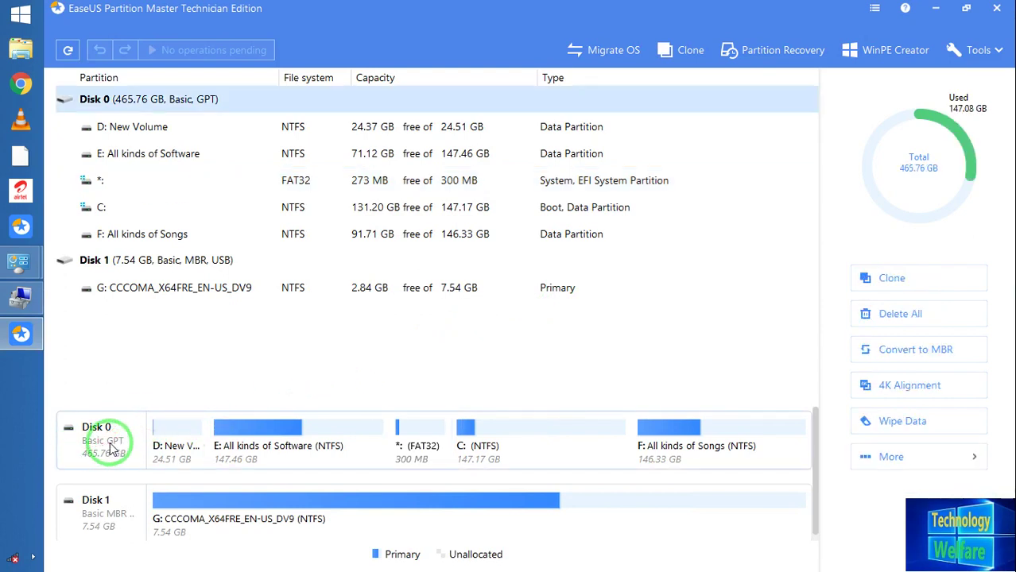
click(94, 508)
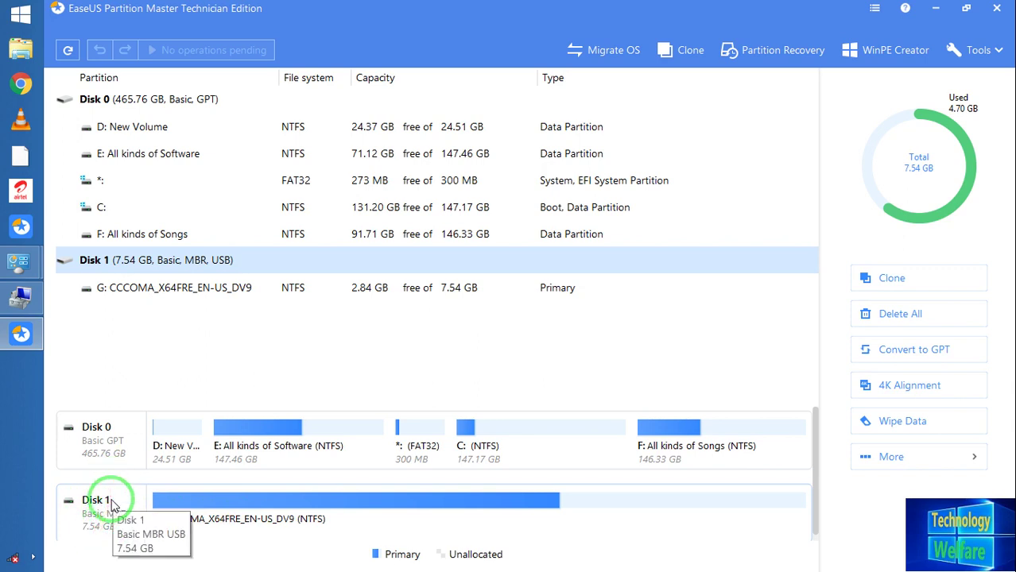
click(101, 452)
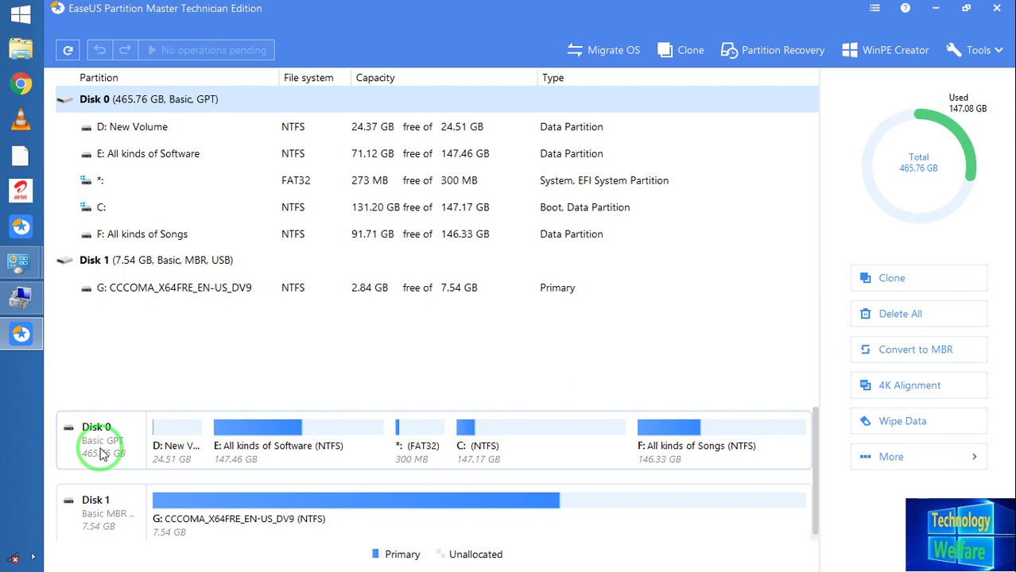
click(102, 448)
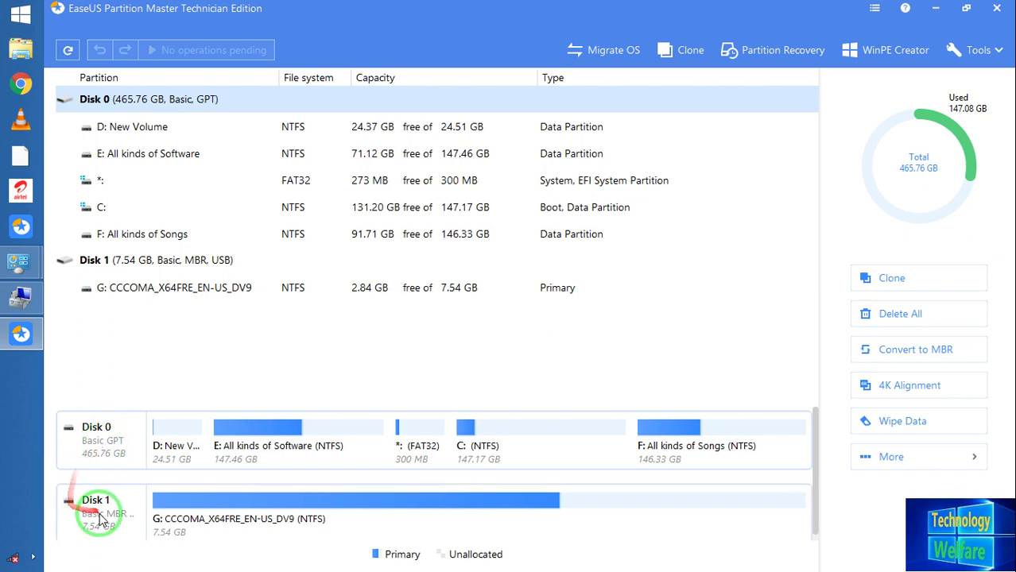
- Queue a conversion of Disk 0 to MBR, review the pending operations and cancel their execution
right_click(94, 444)
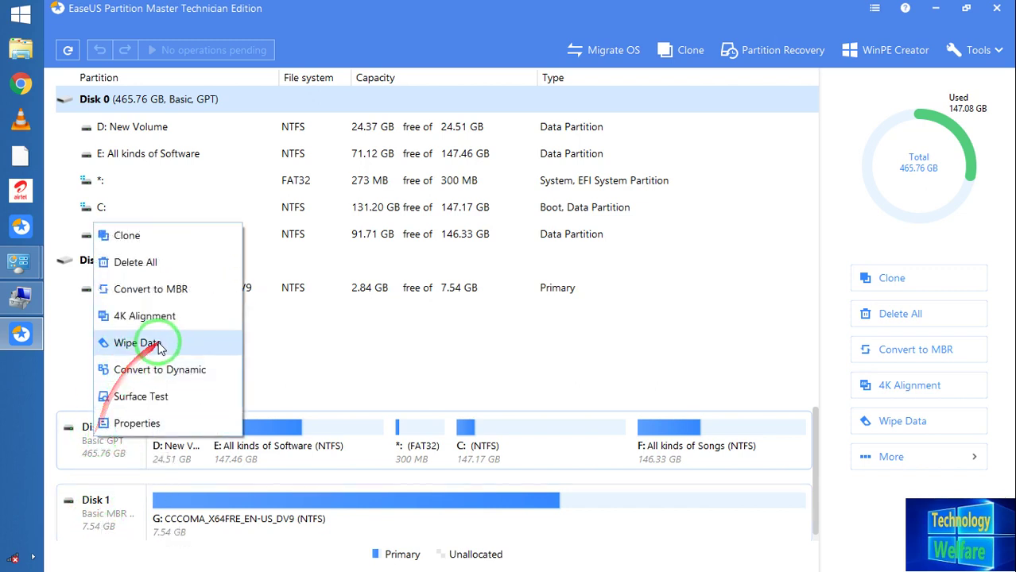
click(195, 291)
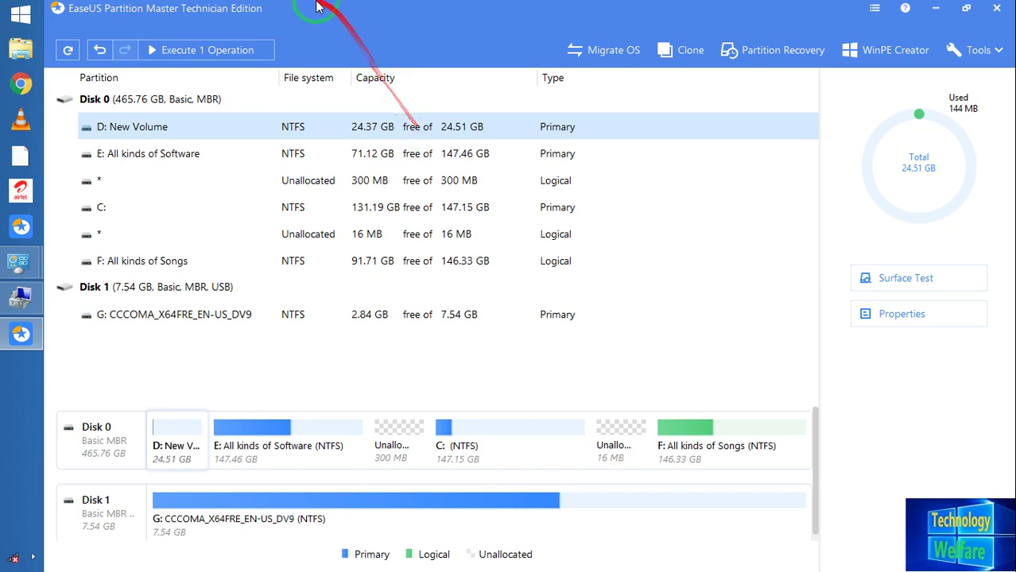
click(227, 53)
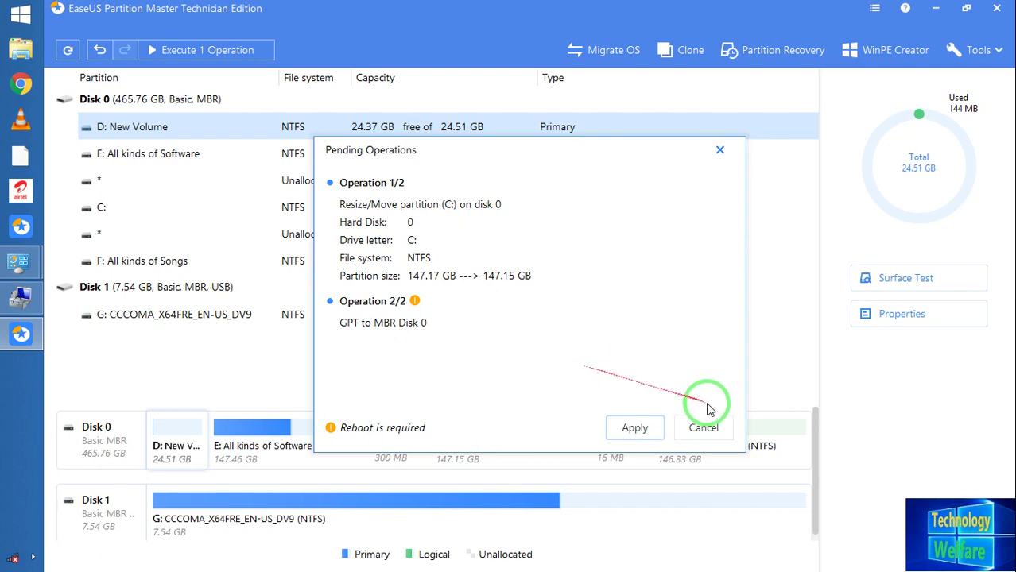
click(707, 427)
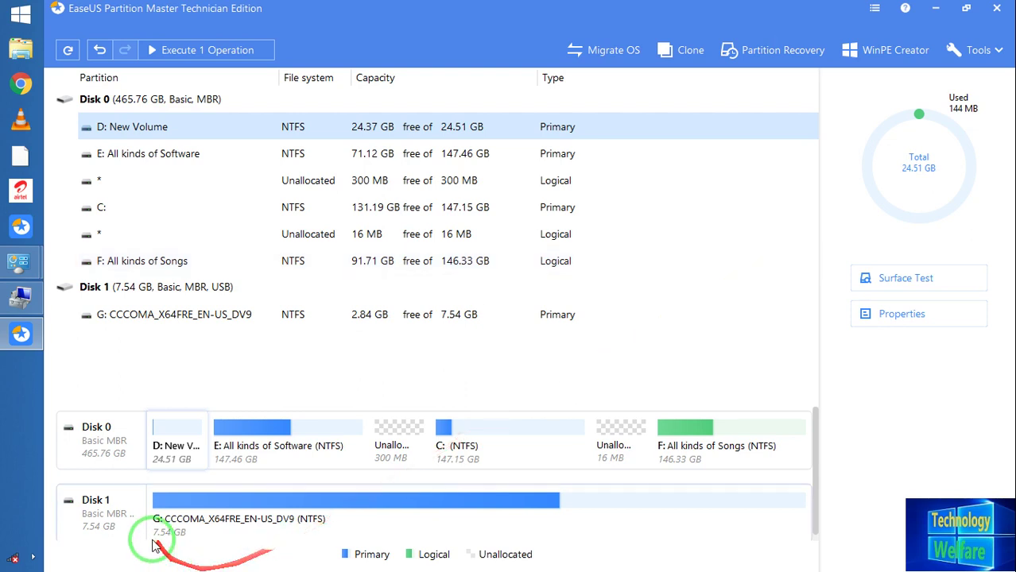
- Check which operations are available for Disk 1 and undo the queued Disk 0 conversion
click(245, 520)
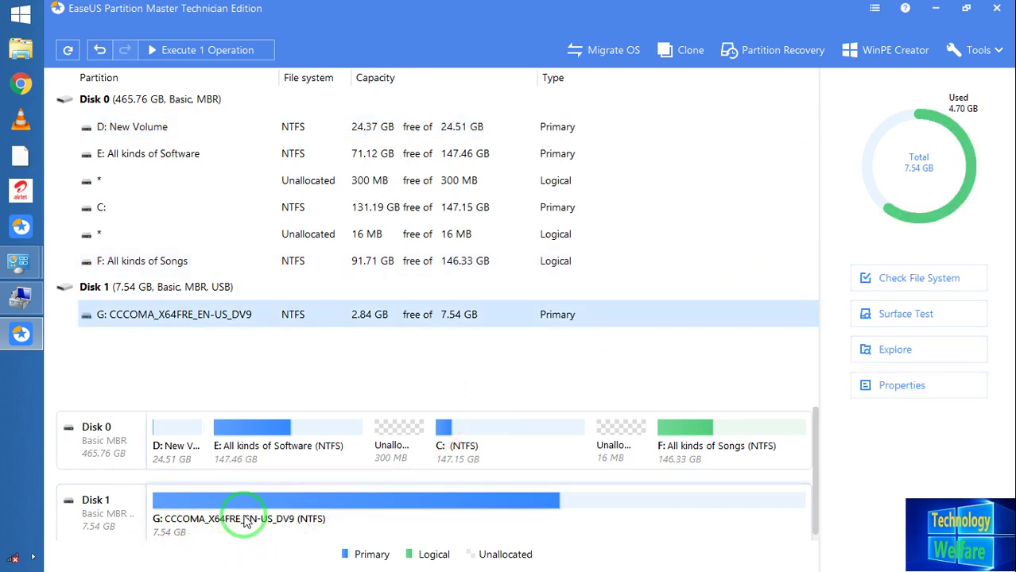
click(114, 518)
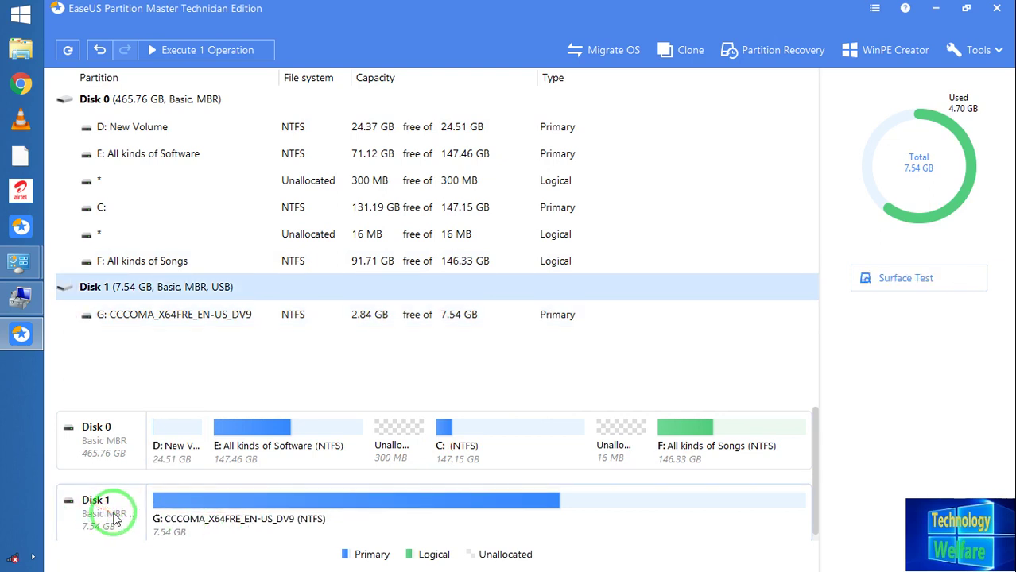
right_click(113, 519)
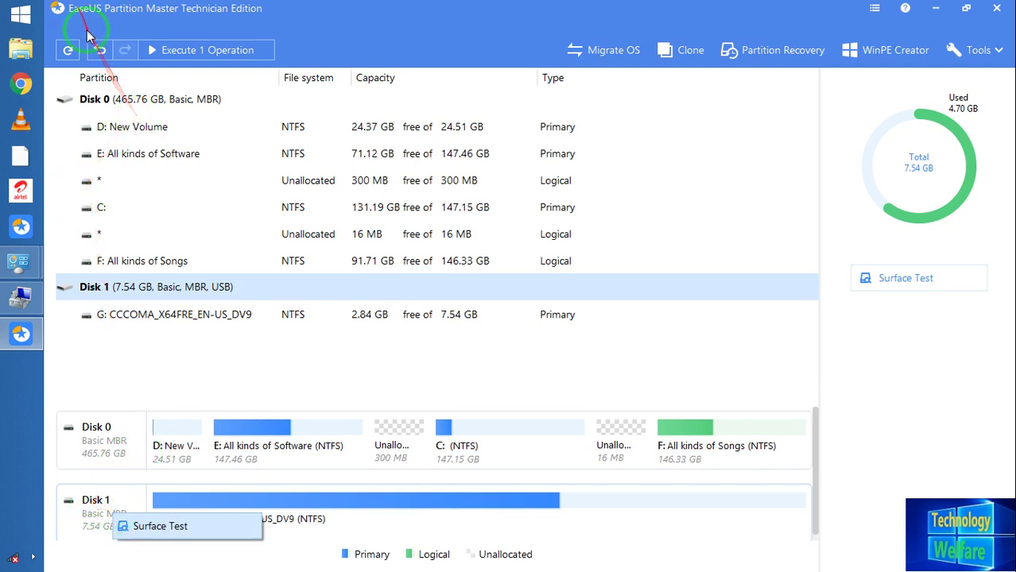
click(96, 51)
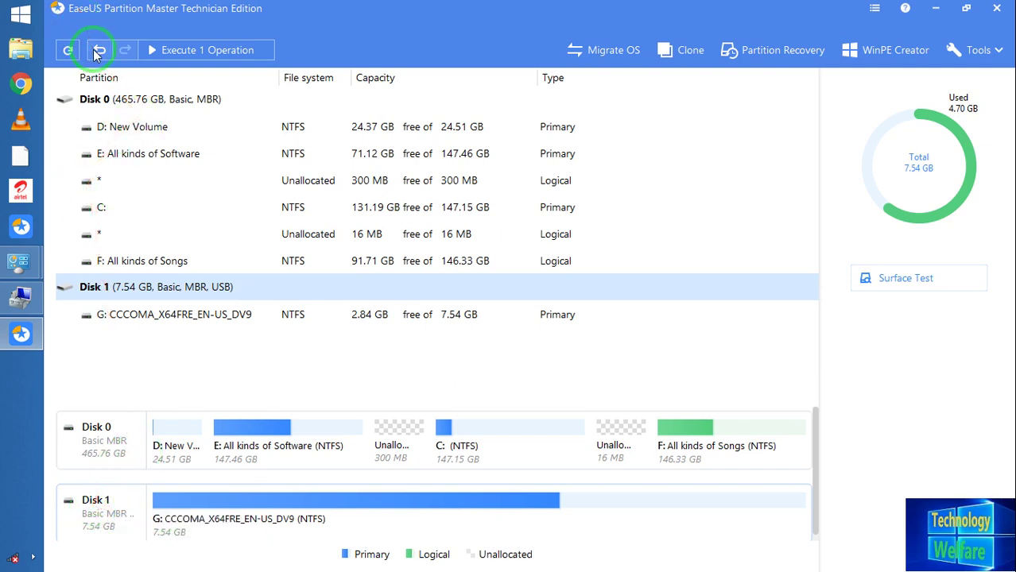
click(98, 50)
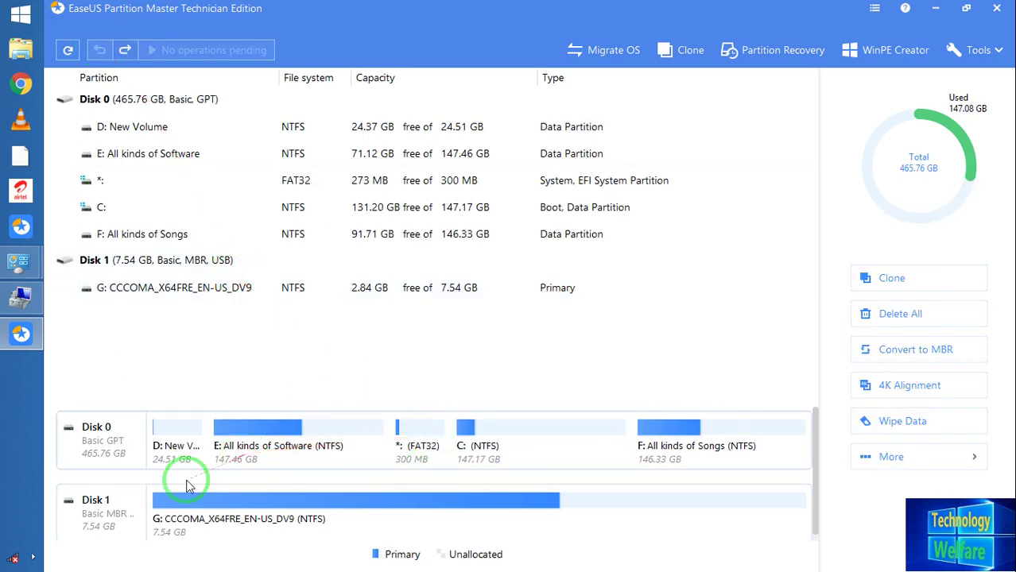
- Convert Disk 1, the USB drive, to GPT by applying the pending operation and finish the process
click(104, 517)
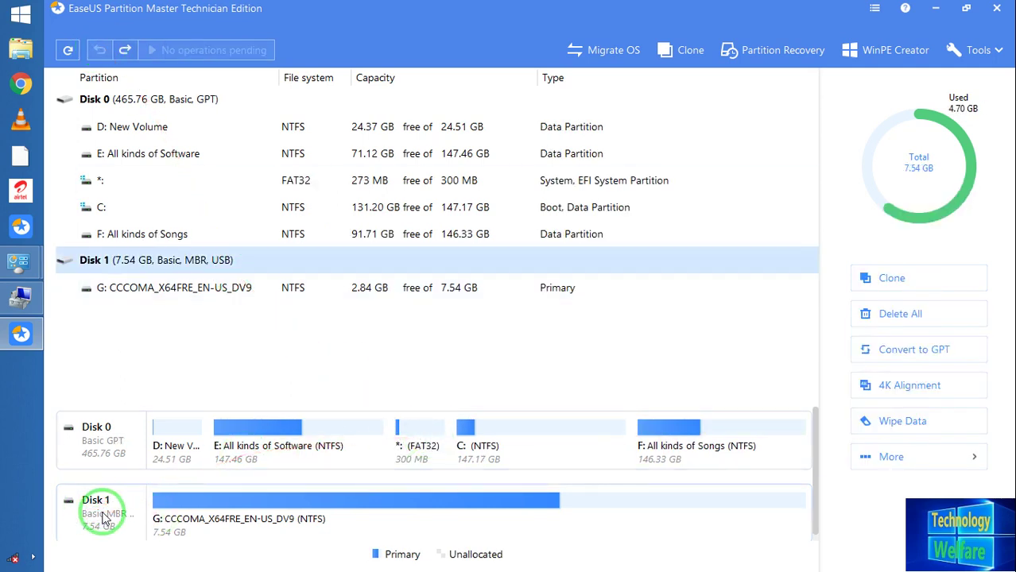
right_click(107, 503)
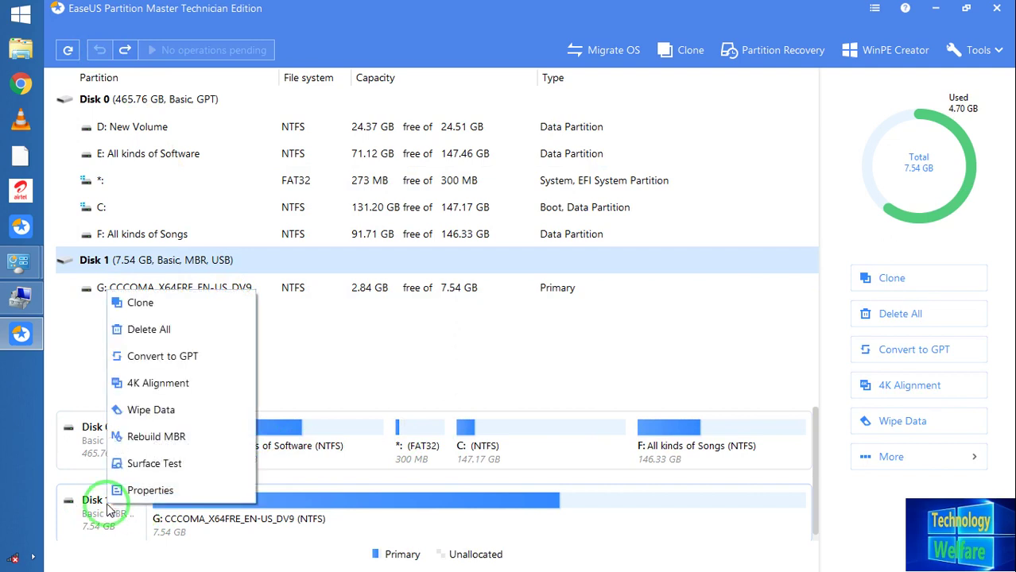
click(176, 356)
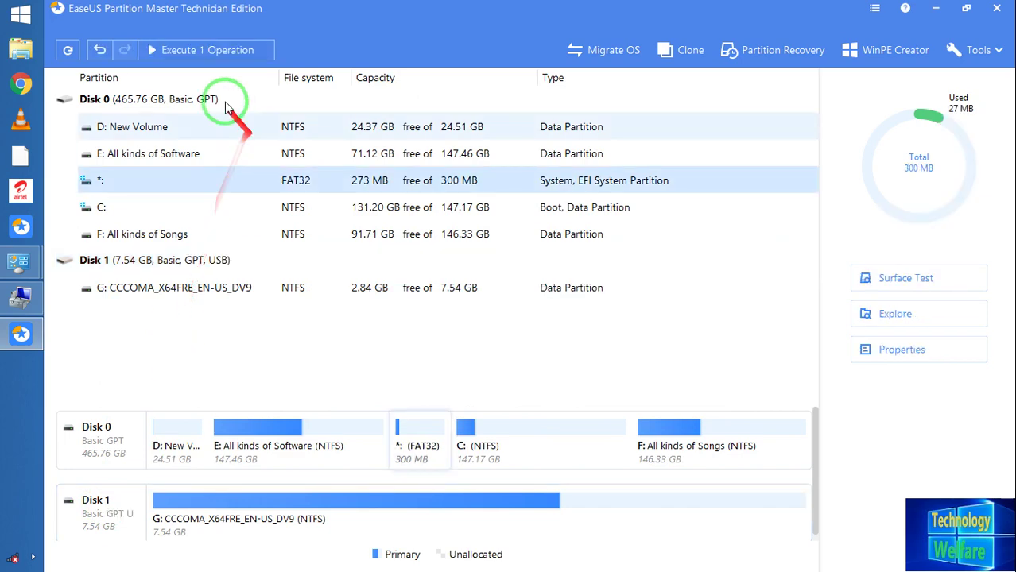
click(178, 50)
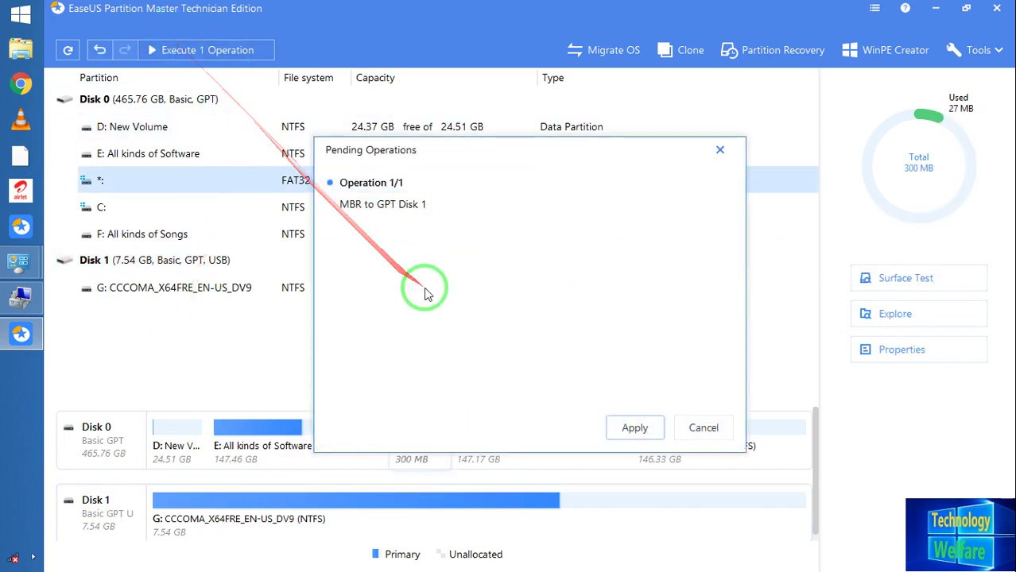
click(636, 430)
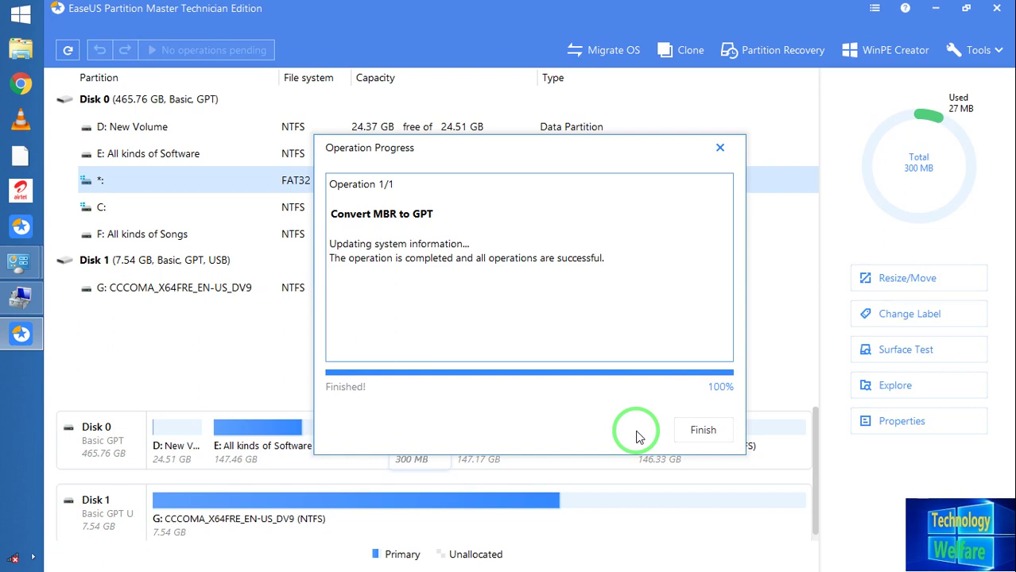
click(703, 431)
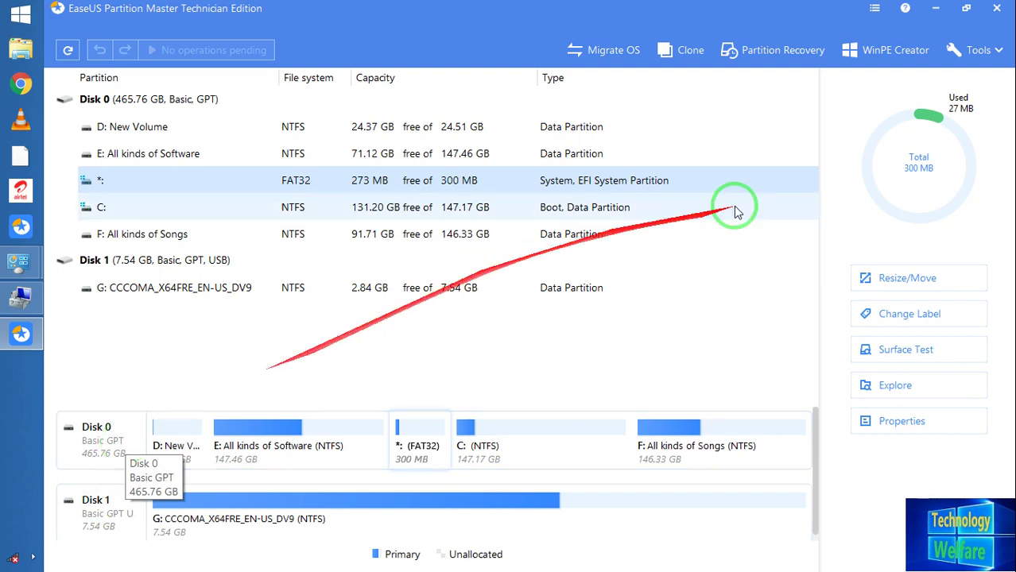
- Reload the disk information and select Disk 1 to check its partition style and the usage of partition G:
mouse_move(1000, 10)
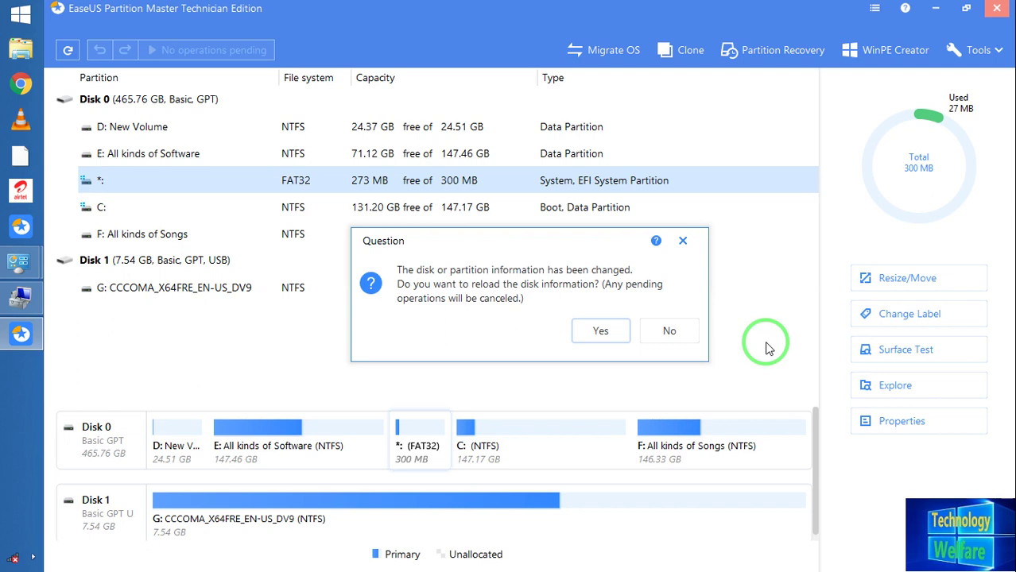
click(597, 333)
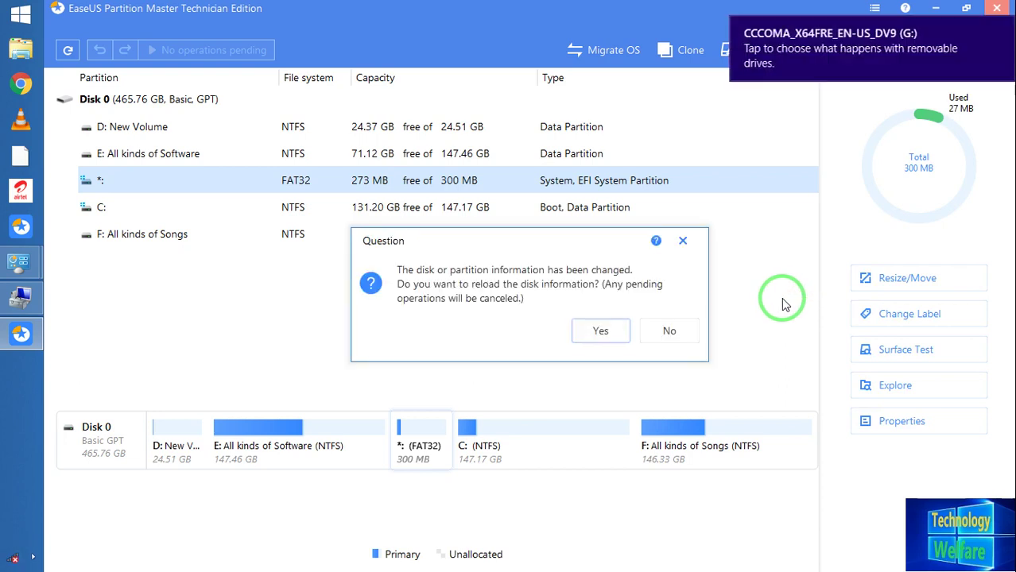
click(606, 336)
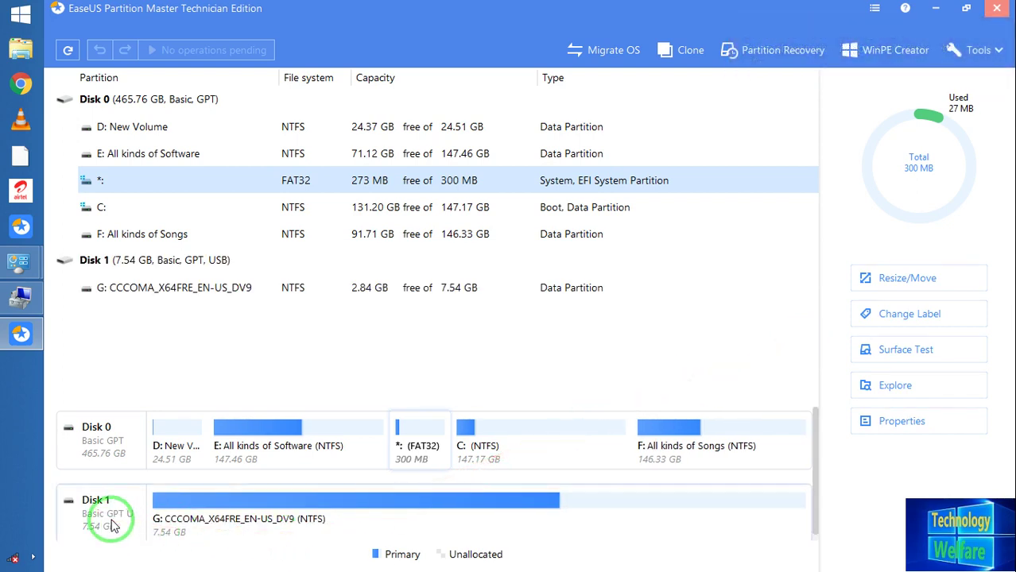
click(82, 515)
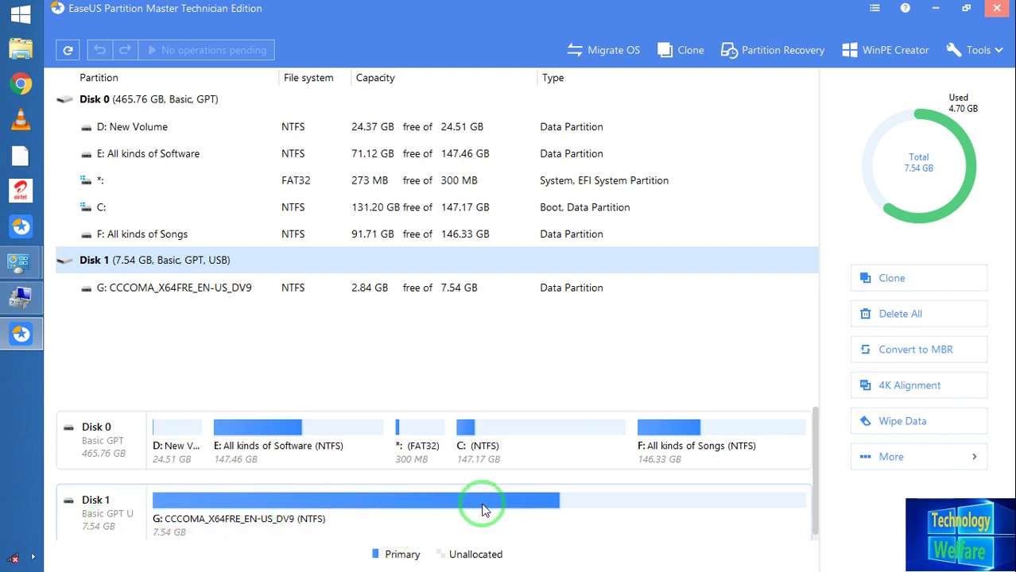
mouse_move(485, 509)
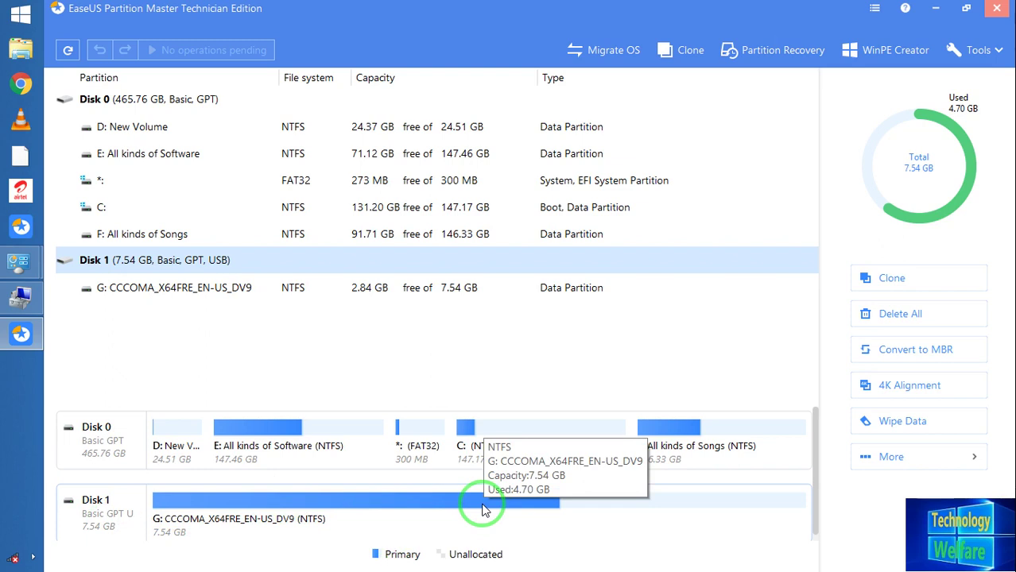